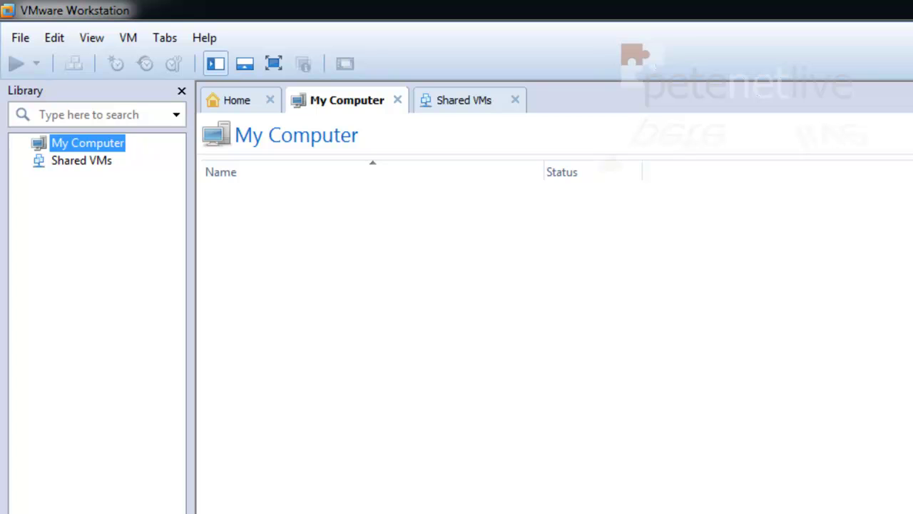
Step: Start a new virtual machine with the Custom (advanced) configuration and Workstation 8.0 hardware compatibility
click(20, 38)
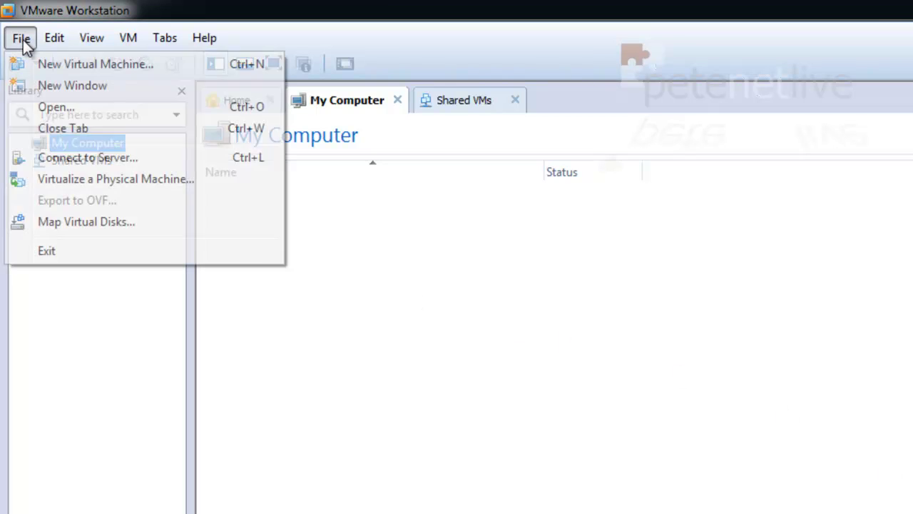
click(52, 65)
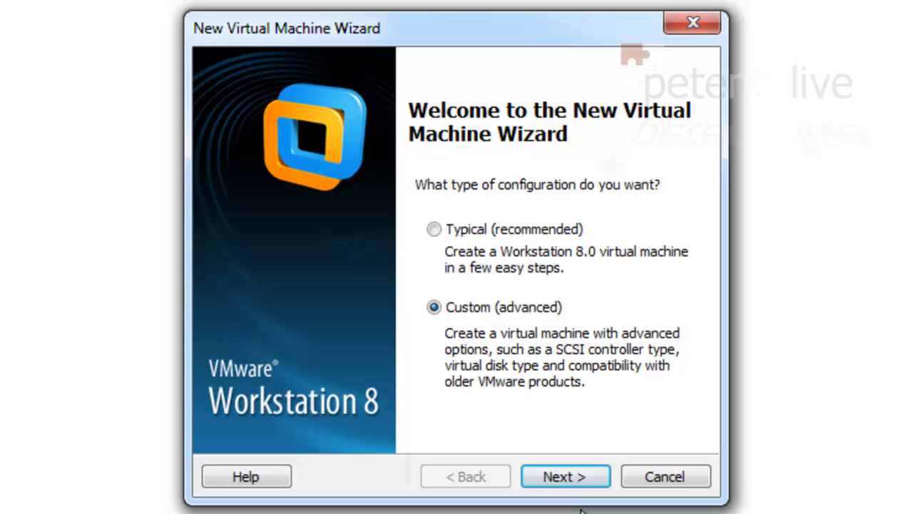
click(562, 477)
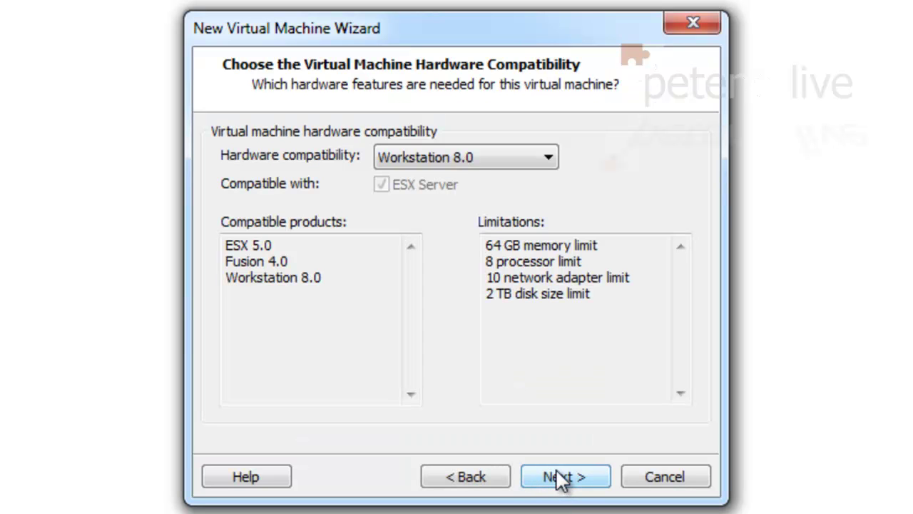
click(563, 480)
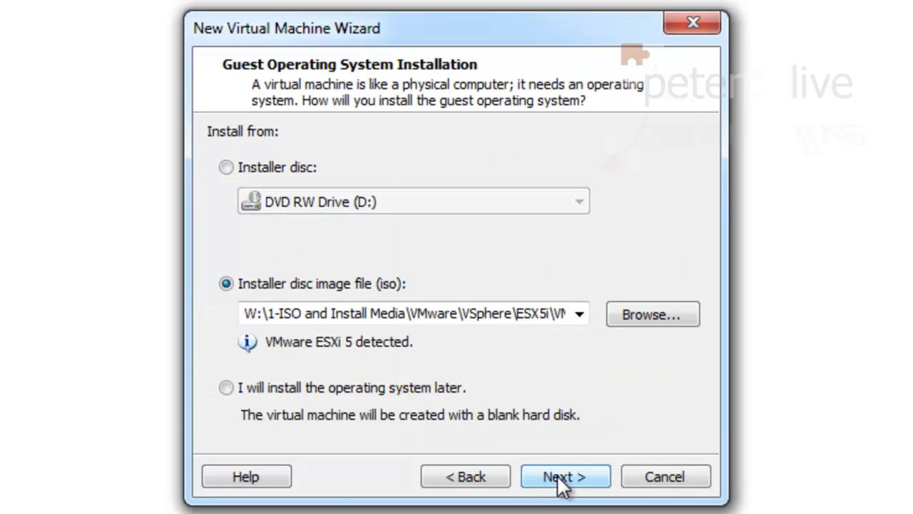
Step: Choose XP_SP3_VL.iso from the Microsoft\Volume\Client OS\Windows XP folder as the installer disc image and accept it
click(631, 319)
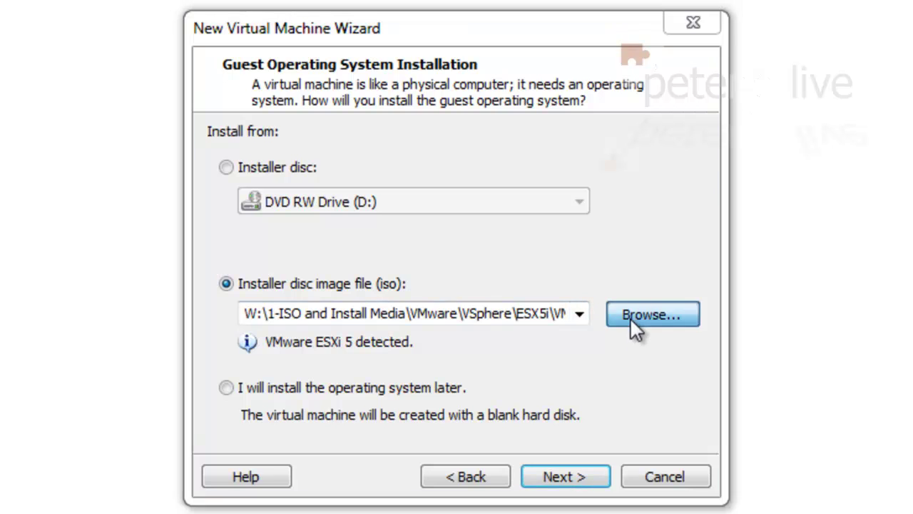
click(376, 104)
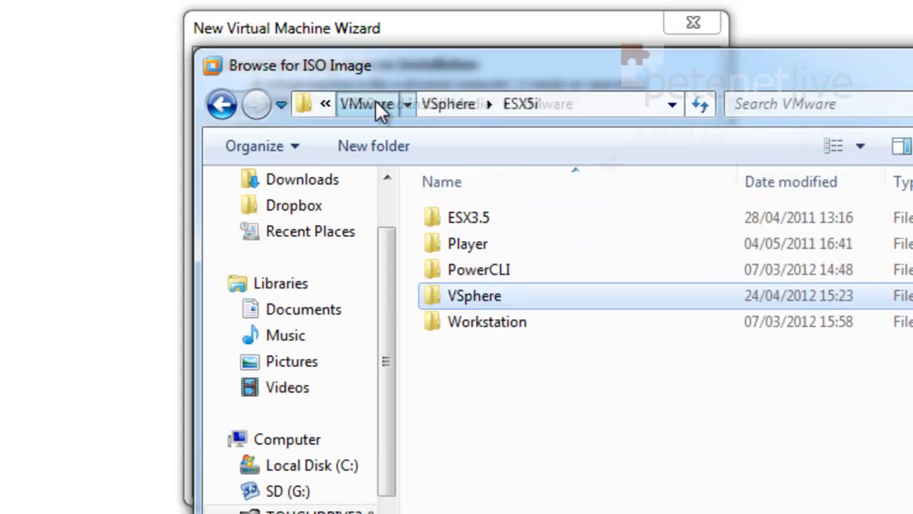
click(433, 102)
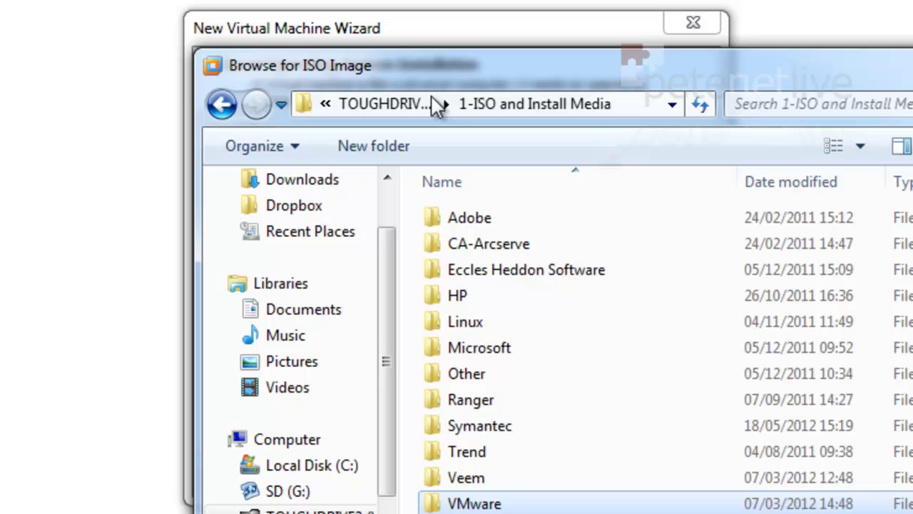
double_click(473, 350)
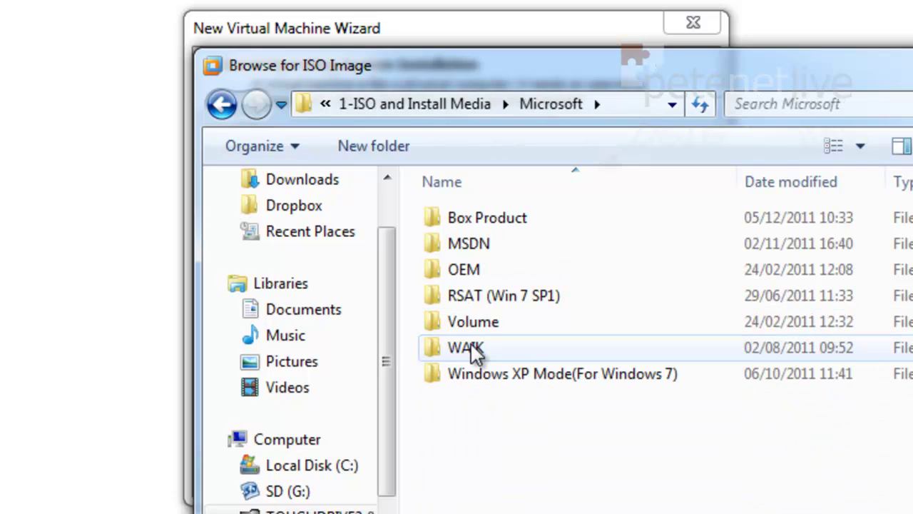
double_click(469, 326)
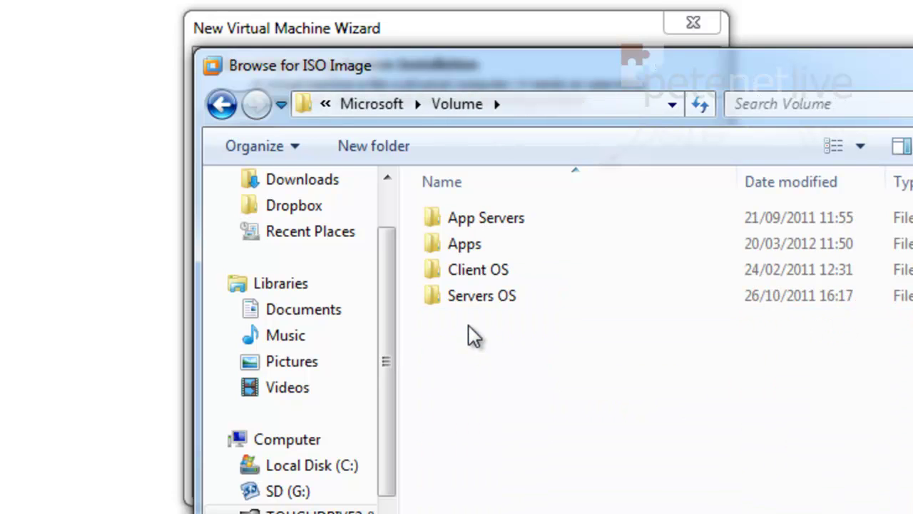
double_click(469, 269)
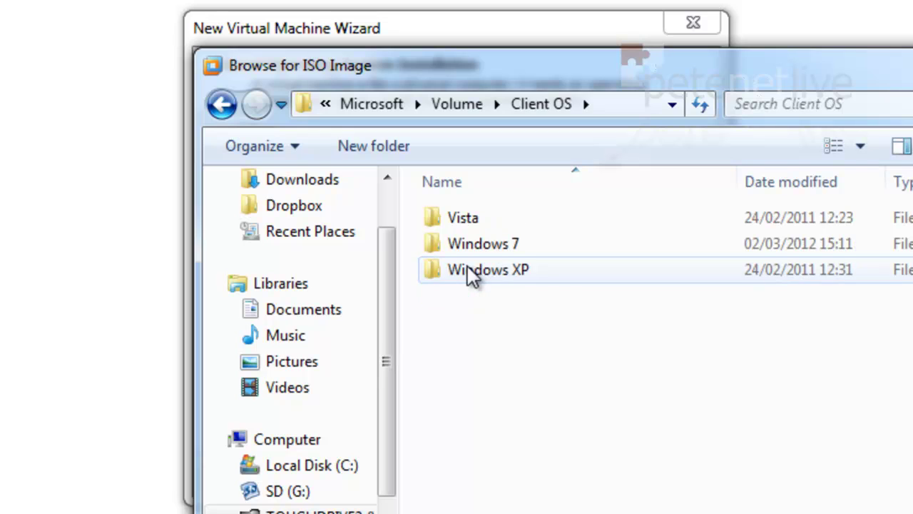
double_click(462, 274)
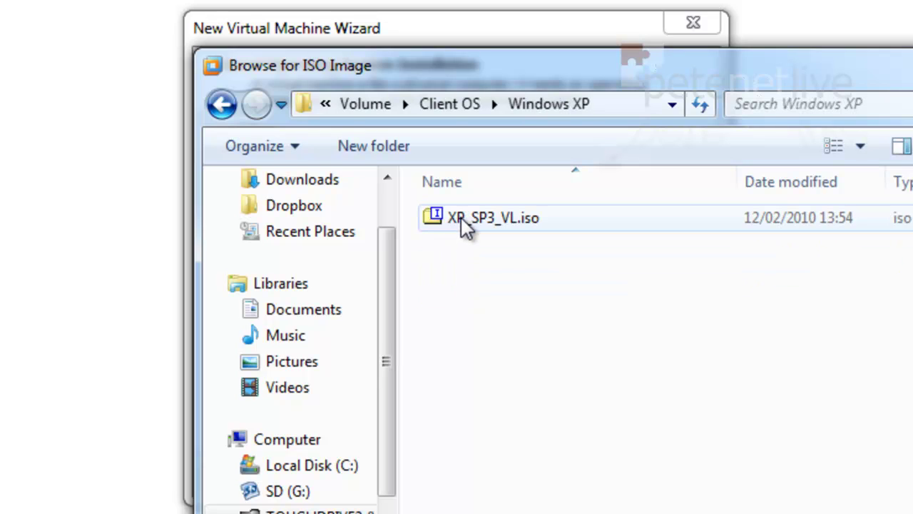
click(465, 226)
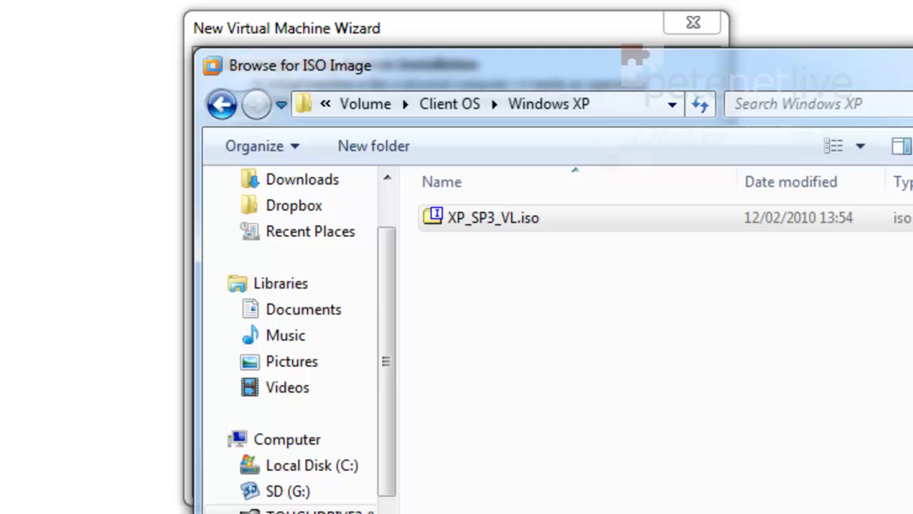
key(Return)
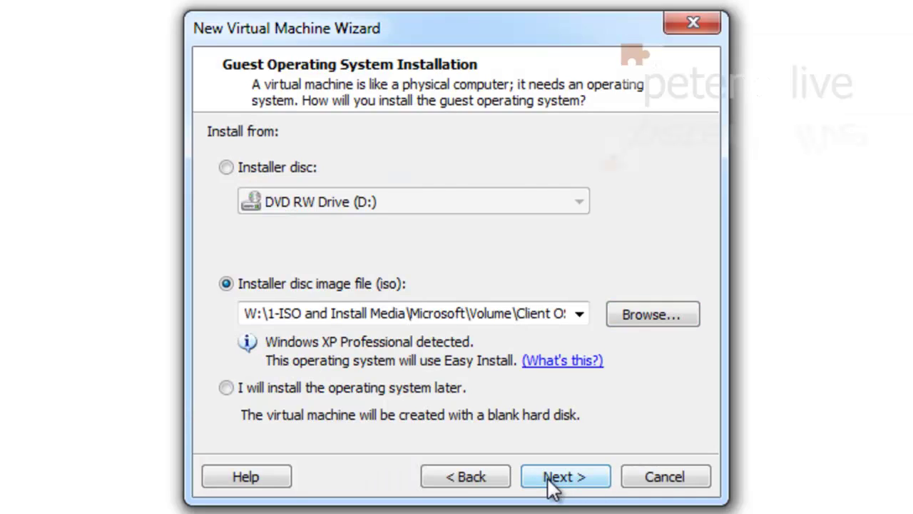
click(561, 478)
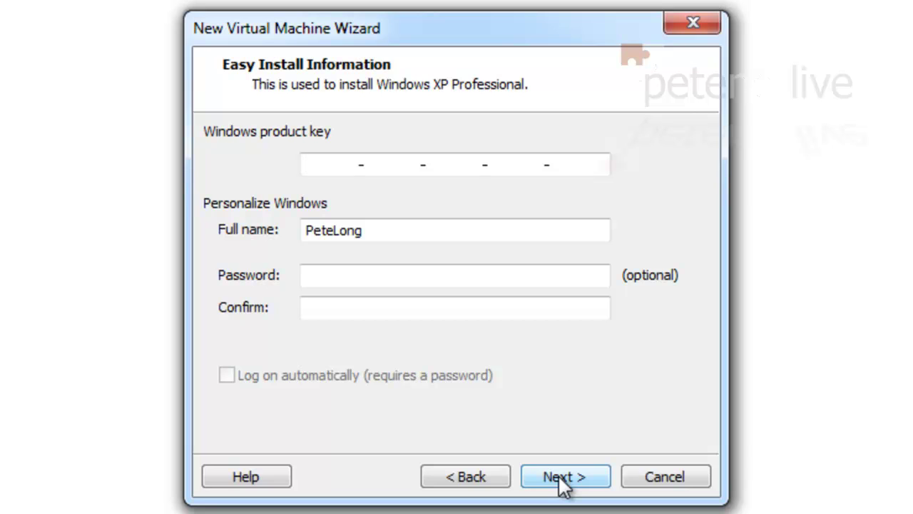
Step: Accept the default virtual machine name Windows XP Professional and its location, and set the memory to 1024 MB
click(561, 478)
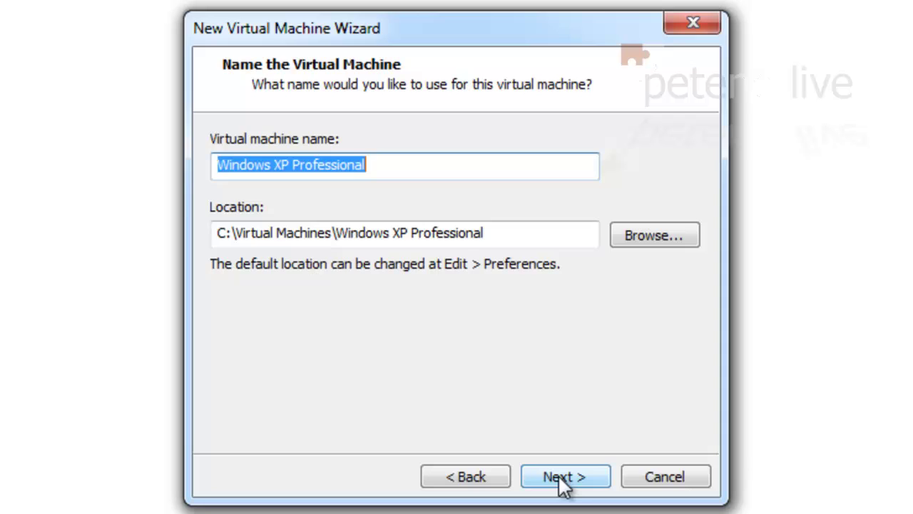
click(564, 483)
click(564, 484)
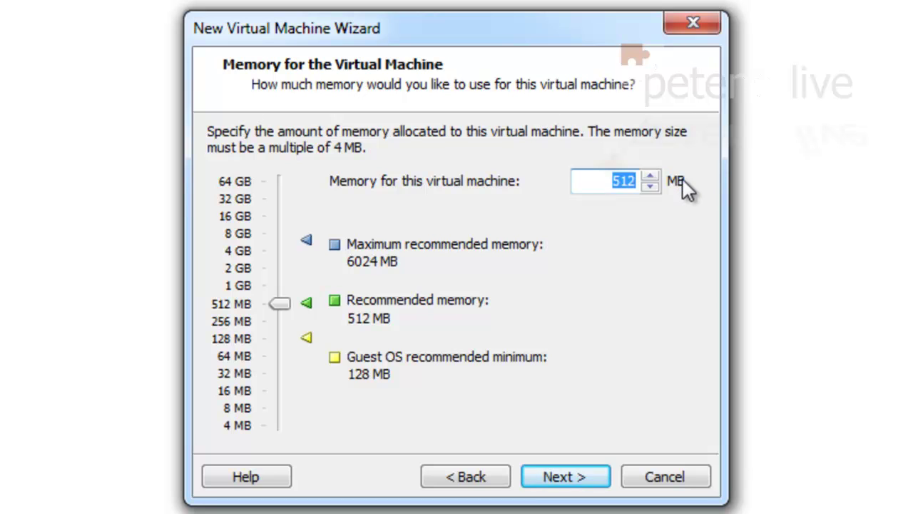
text(1024)
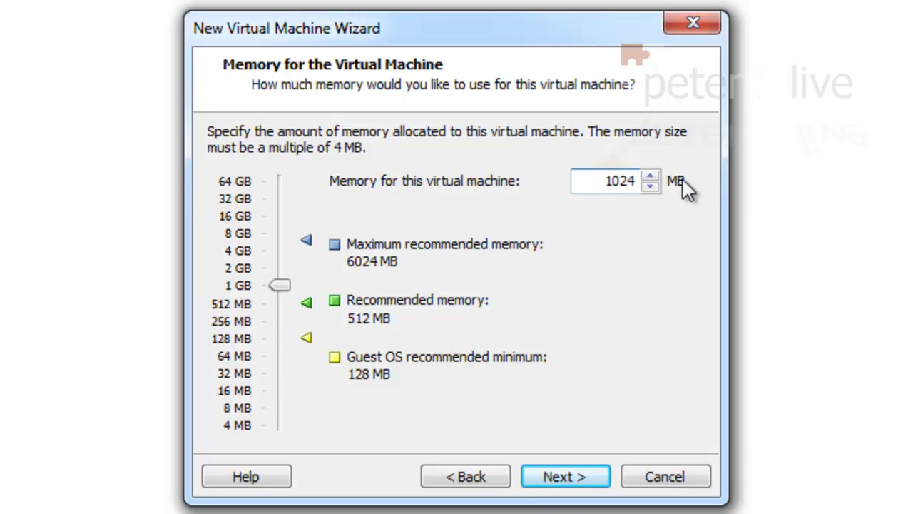
click(567, 477)
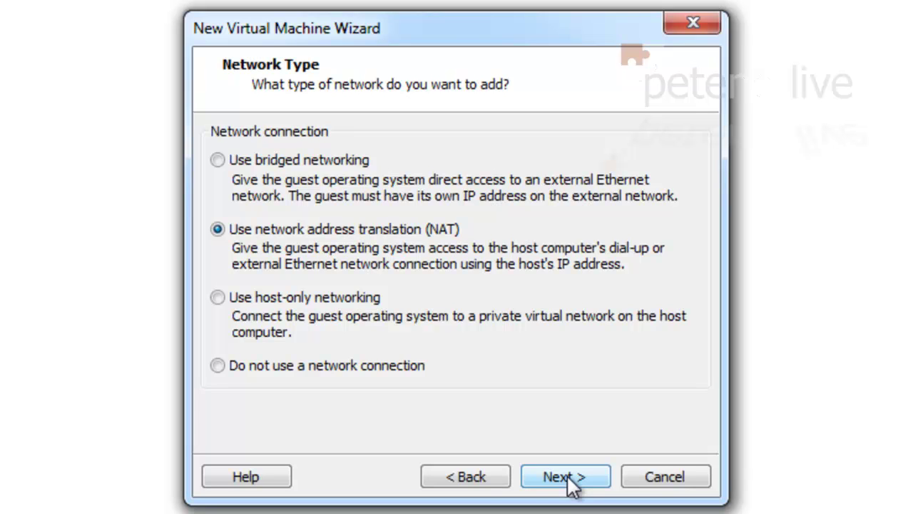
Step: Use NAT networking and create a new 40 GB SCSI virtual disk split into multiple files
click(568, 482)
click(566, 474)
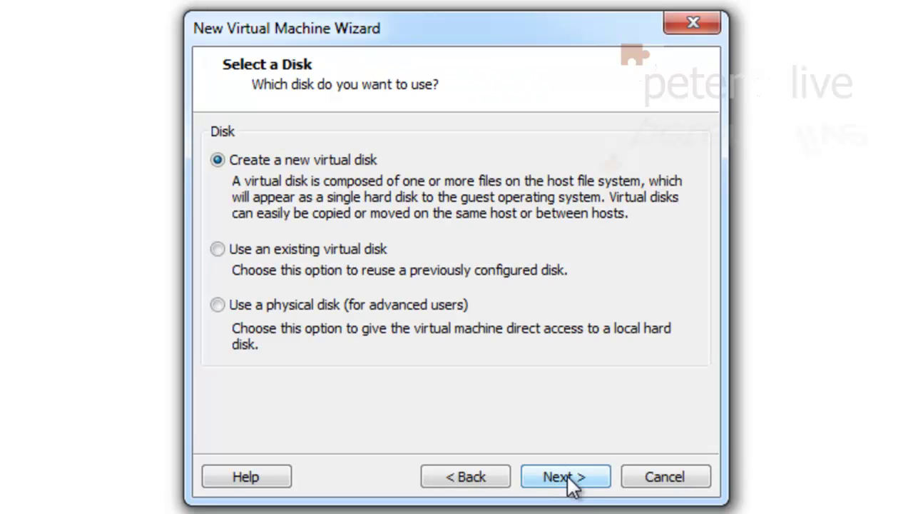
click(566, 474)
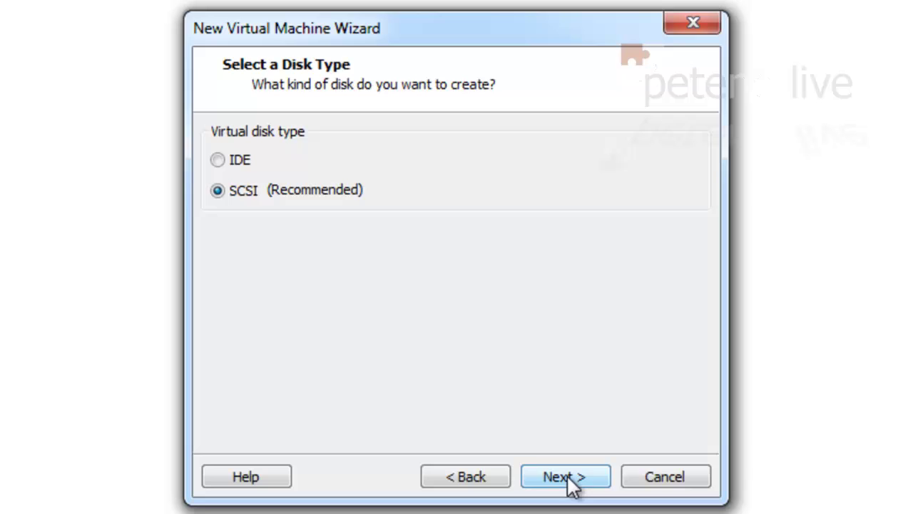
click(567, 475)
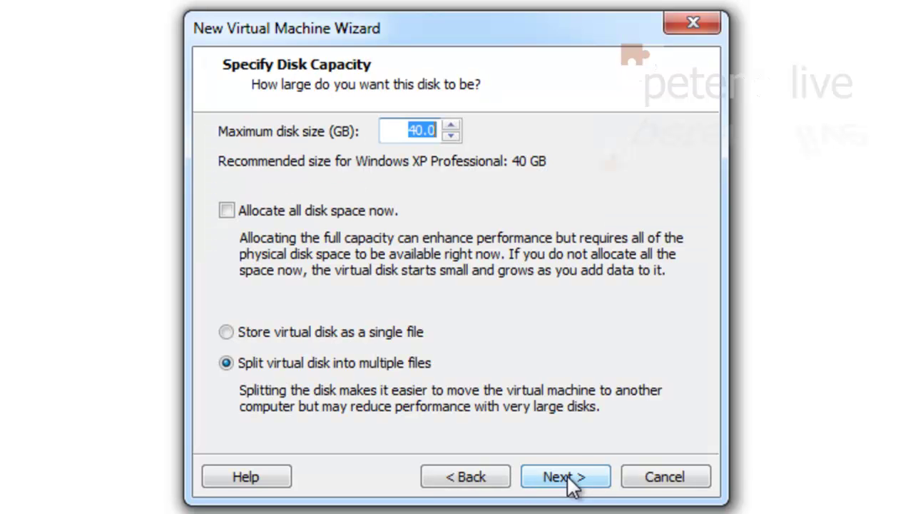
click(567, 474)
click(566, 474)
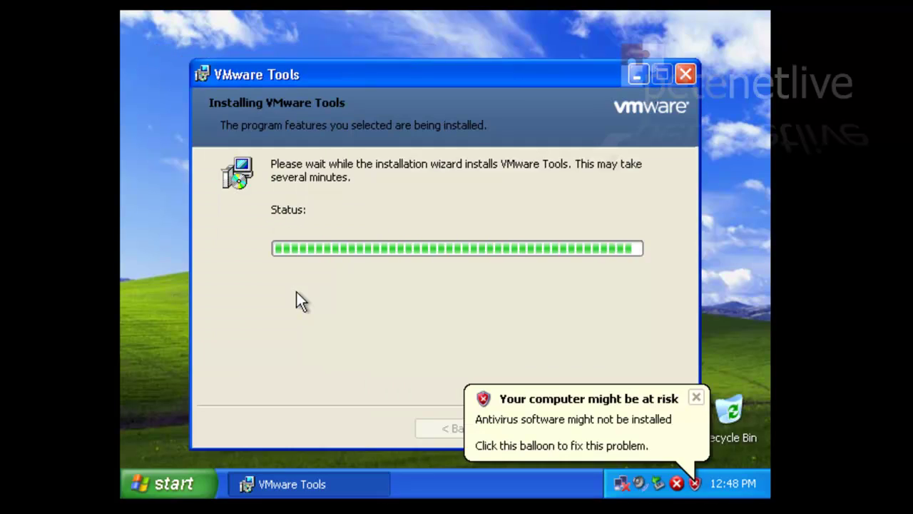
Step: Let Windows XP automatically correct the screen resolution and color depth, and keep the new display settings
click(696, 397)
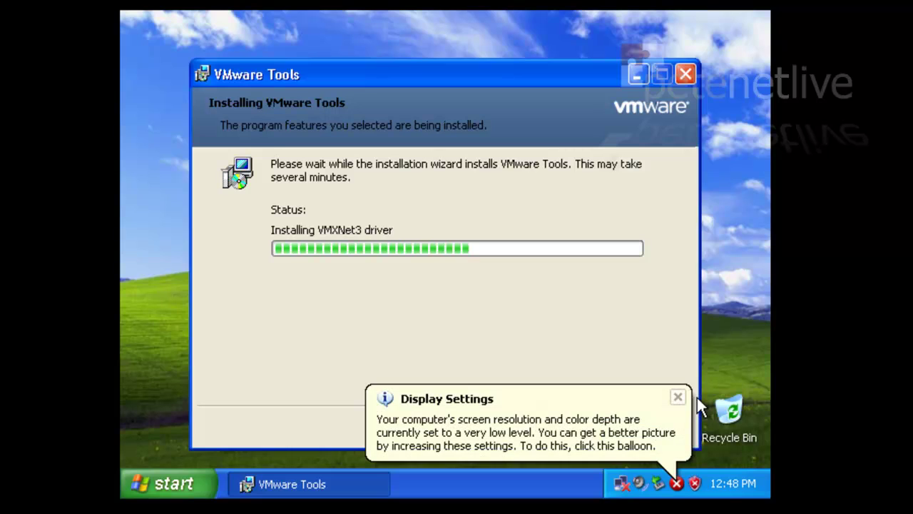
click(517, 428)
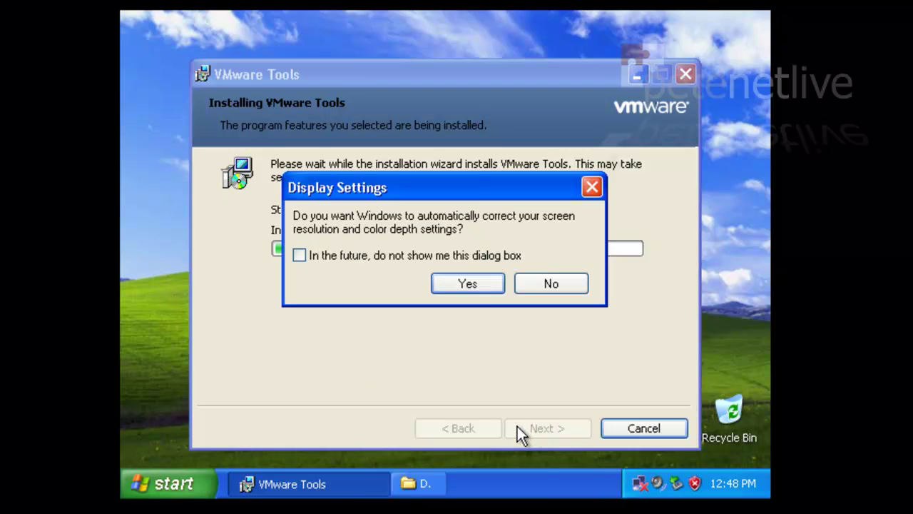
click(467, 283)
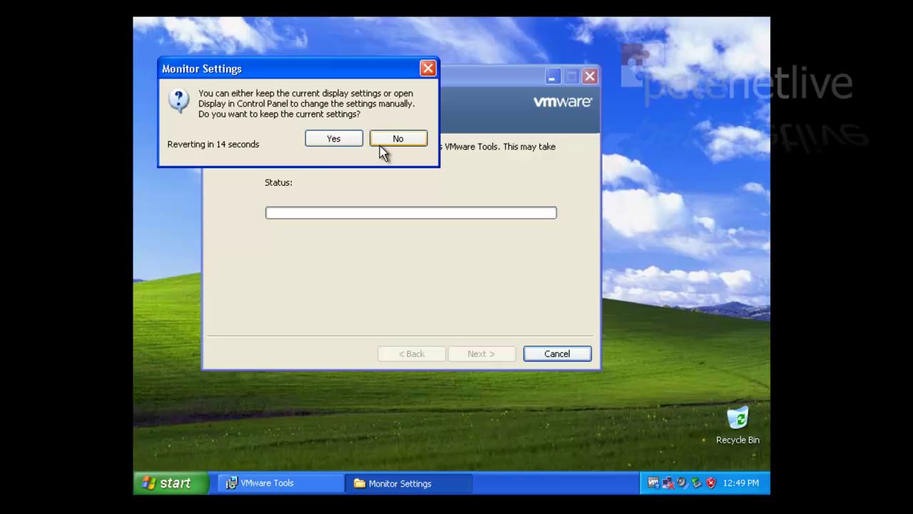
click(330, 140)
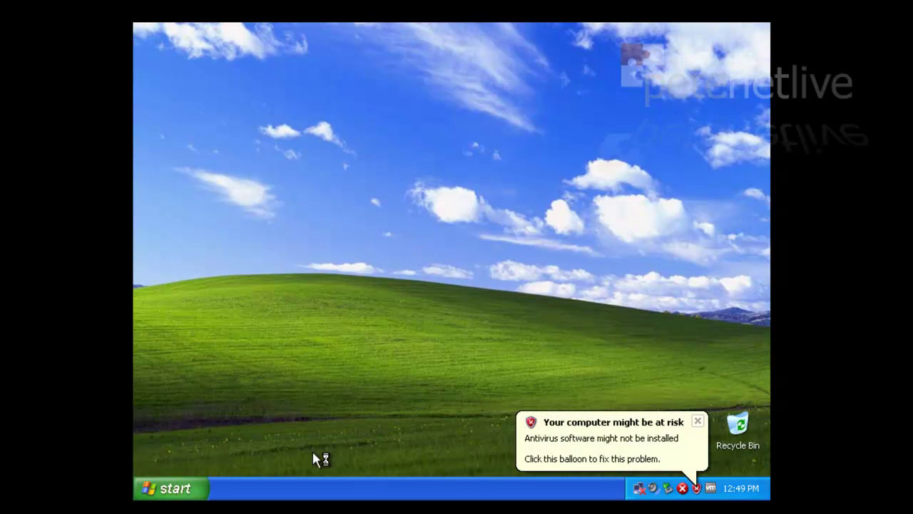
Step: Turn off the Firewall, Automatic Updates and Virus Protection alerts in Windows Security Center, and close it
click(699, 423)
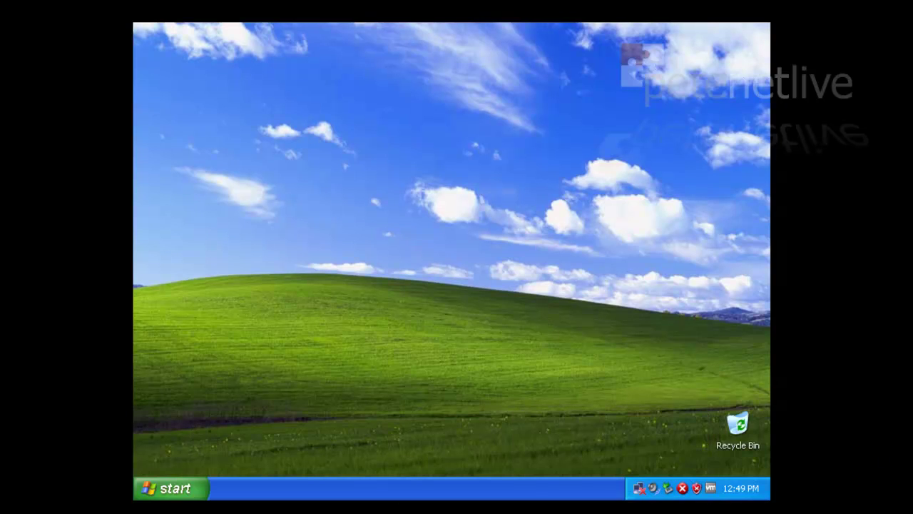
click(172, 491)
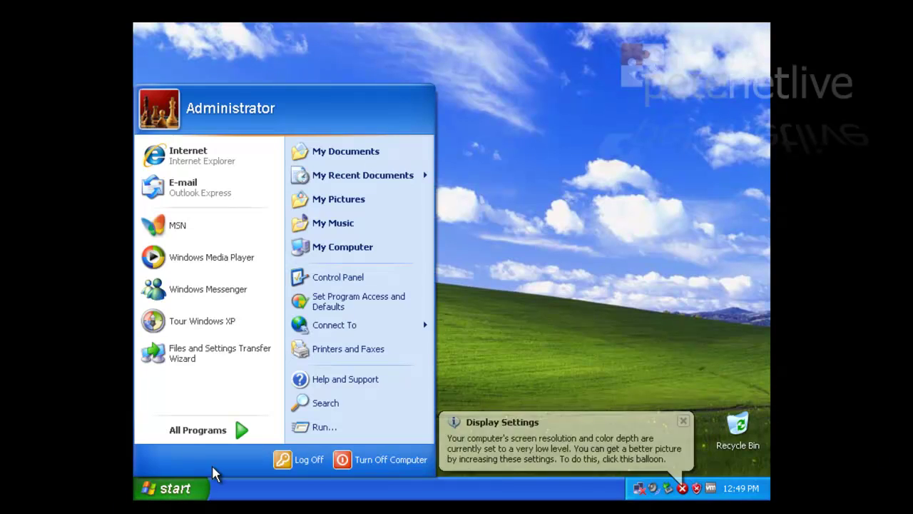
click(371, 282)
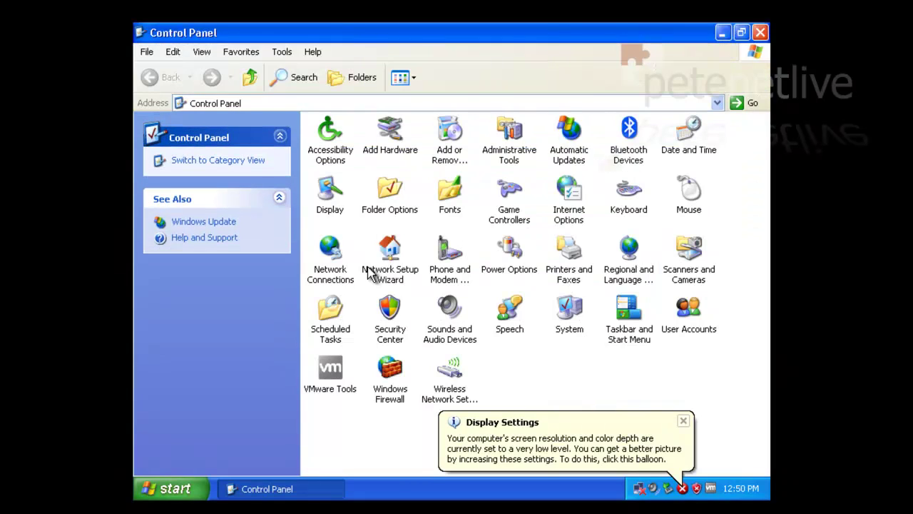
click(389, 338)
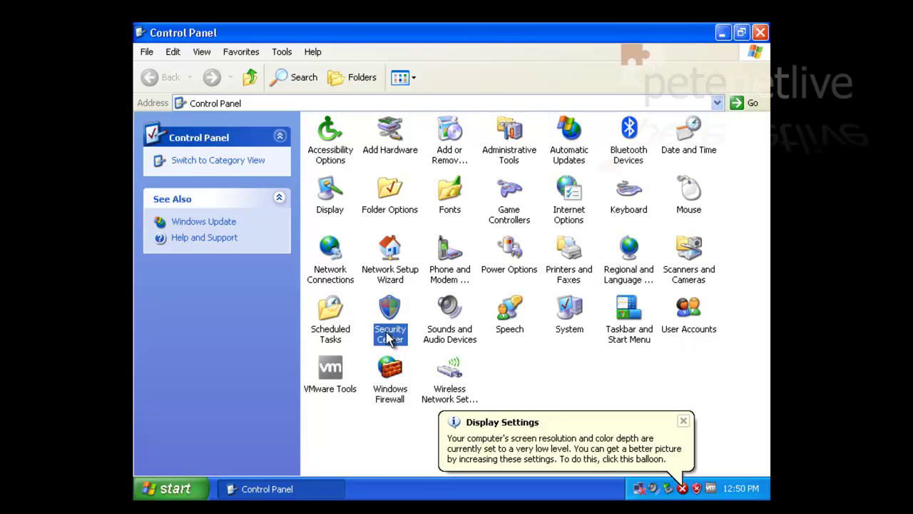
double_click(390, 338)
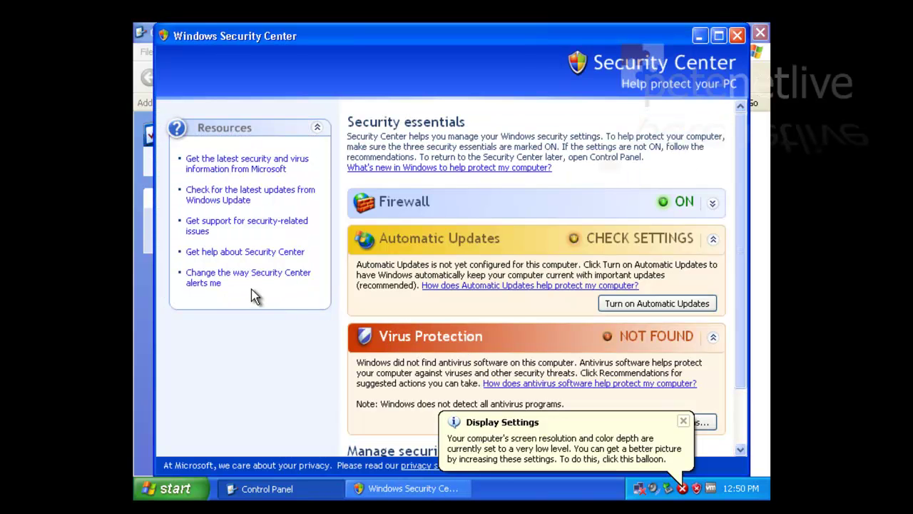
click(211, 281)
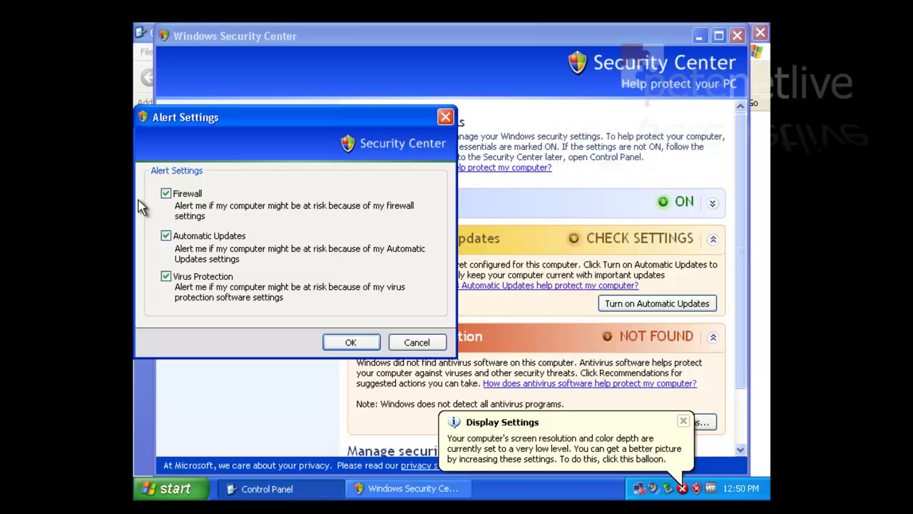
click(165, 236)
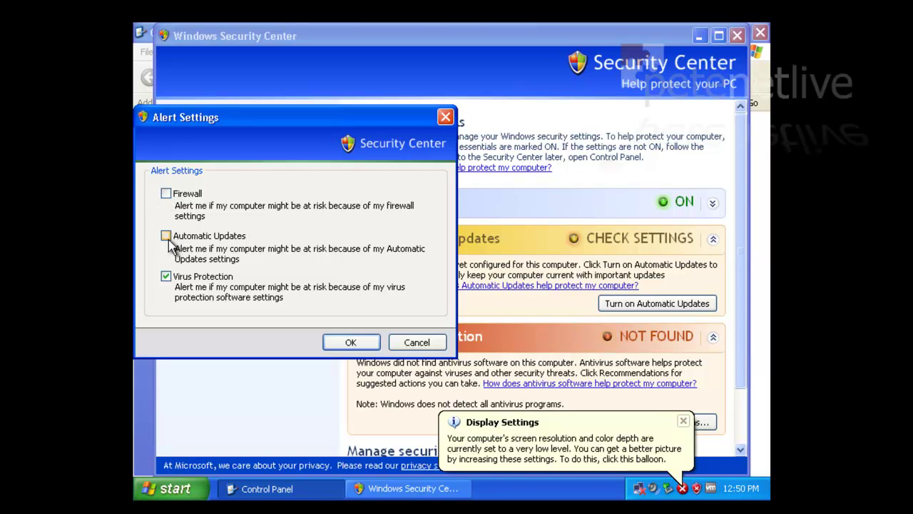
click(166, 277)
click(333, 343)
click(516, 428)
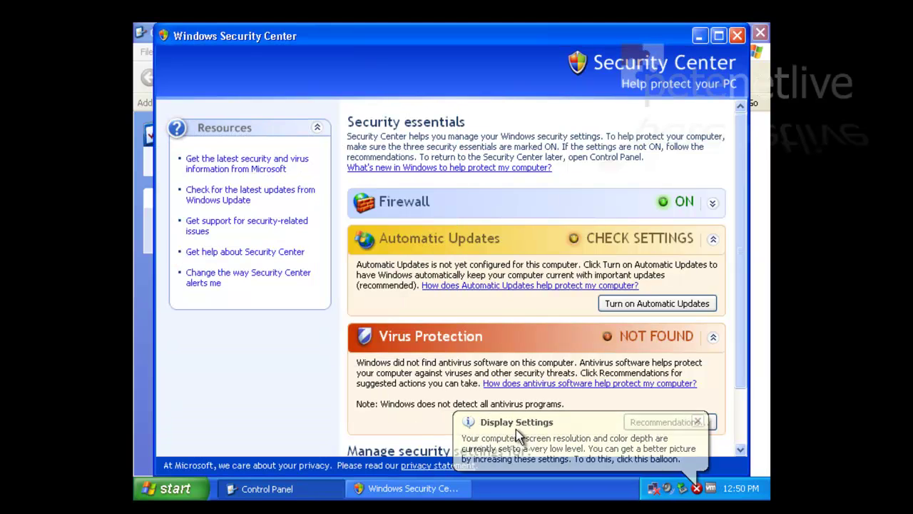
click(737, 35)
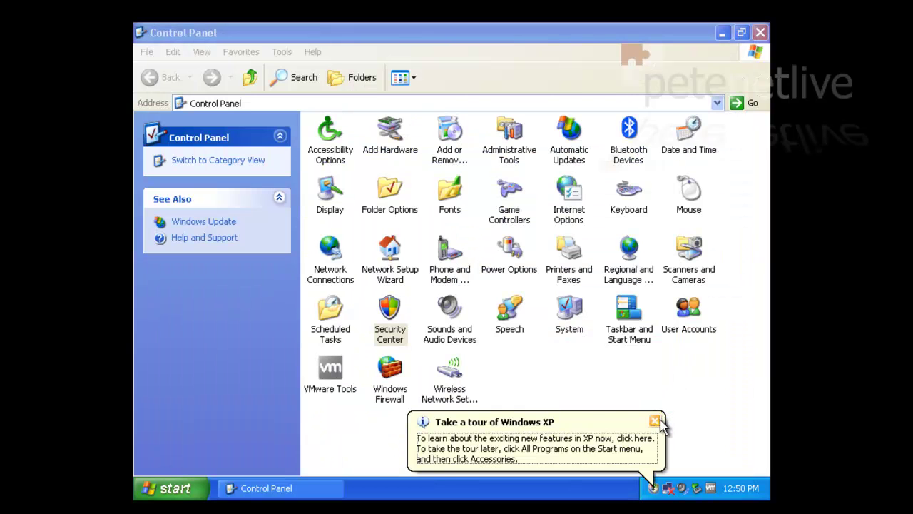
Step: Close Control Panel, set the guest's screen resolution to 1280 by 720 pixels and keep the new display settings
click(655, 420)
click(761, 33)
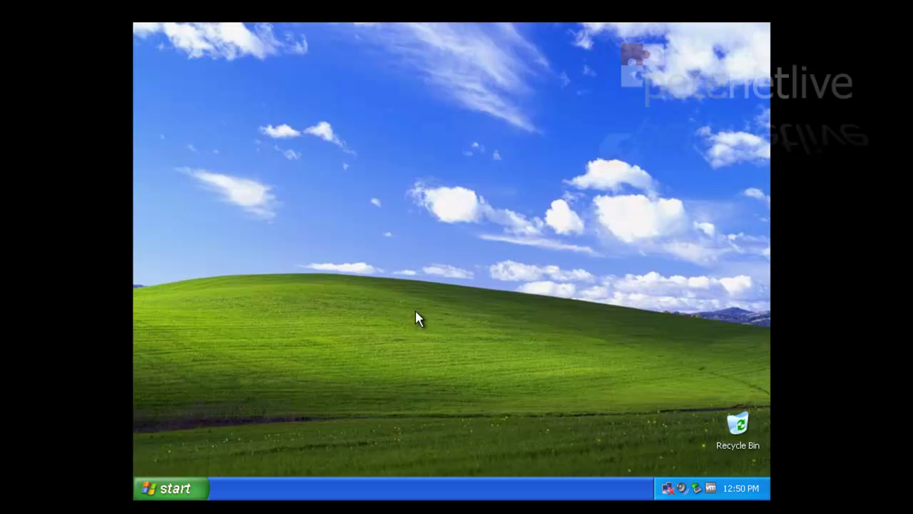
right_click(372, 255)
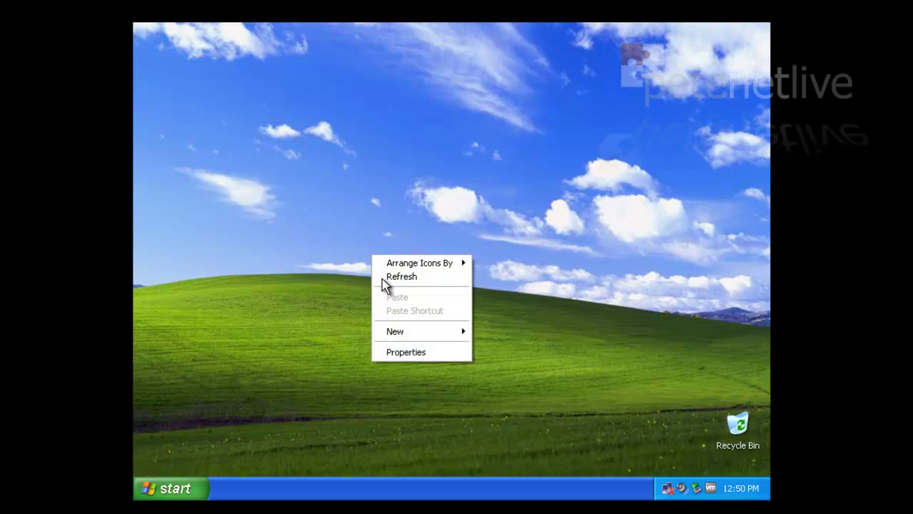
mouse_move(393, 338)
click(406, 351)
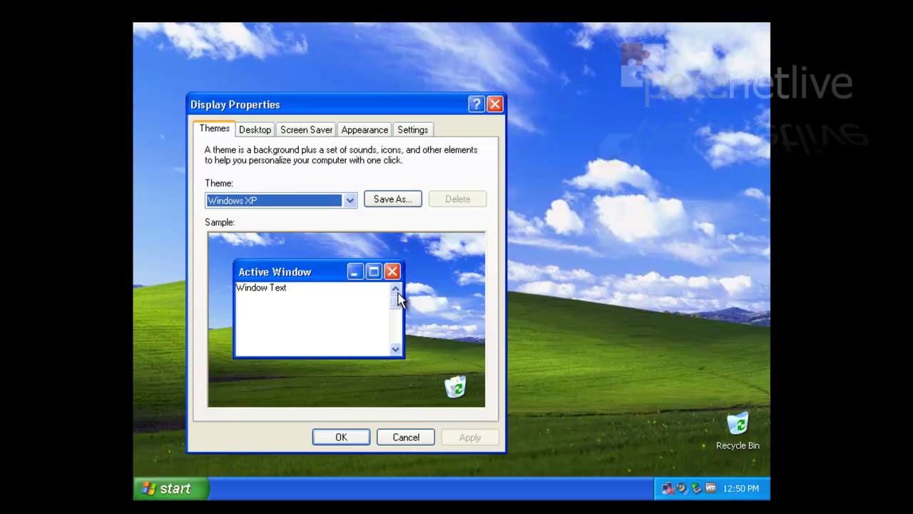
click(416, 134)
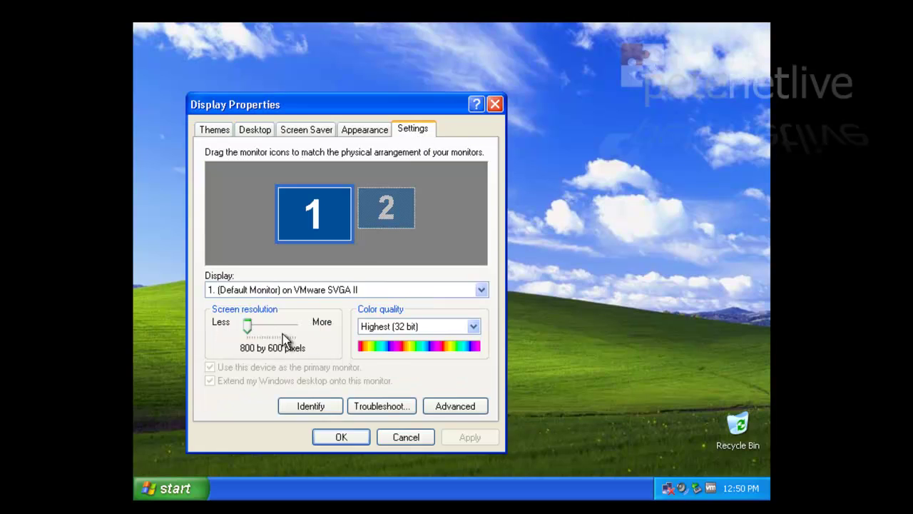
drag(251, 328, 261, 329)
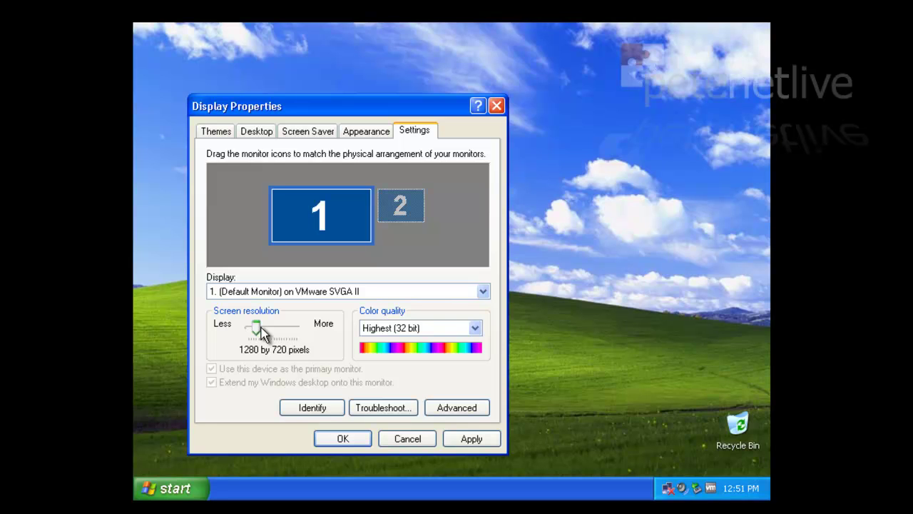
click(465, 439)
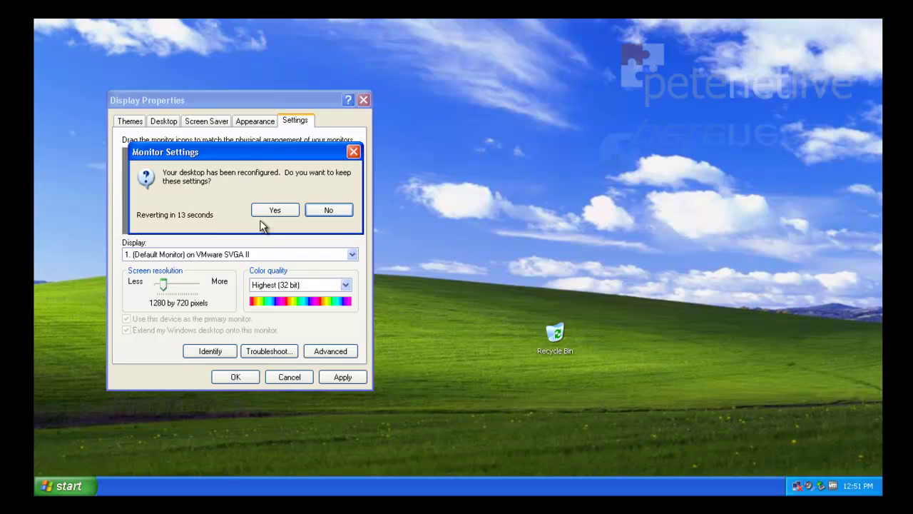
click(268, 209)
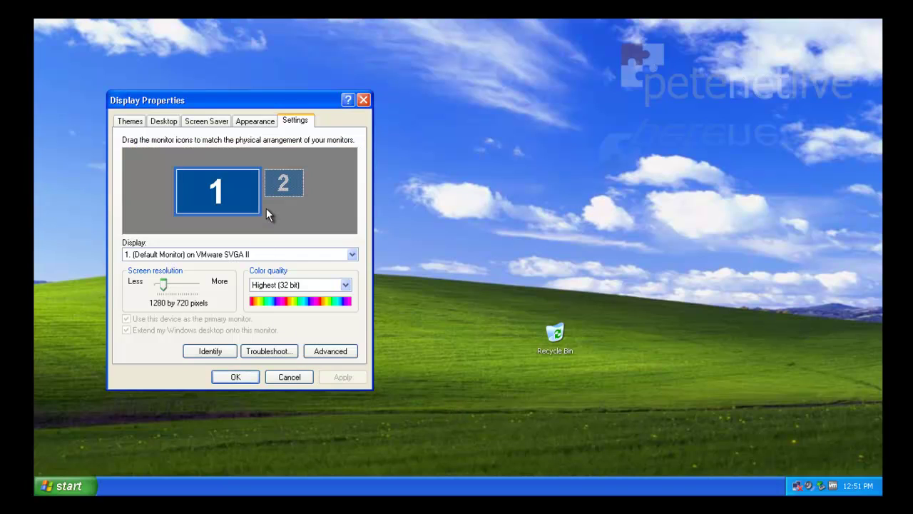
click(241, 377)
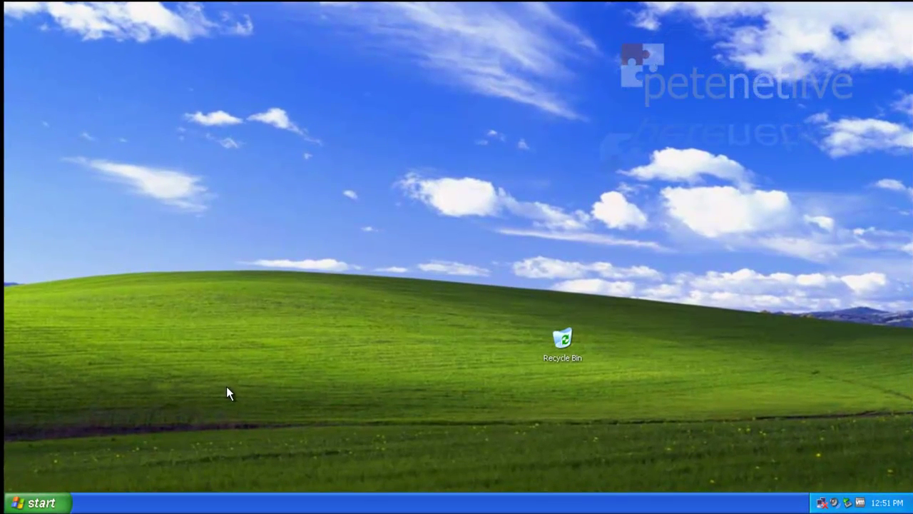
Step: Shut down the Windows XP guest by turning off the computer
click(35, 504)
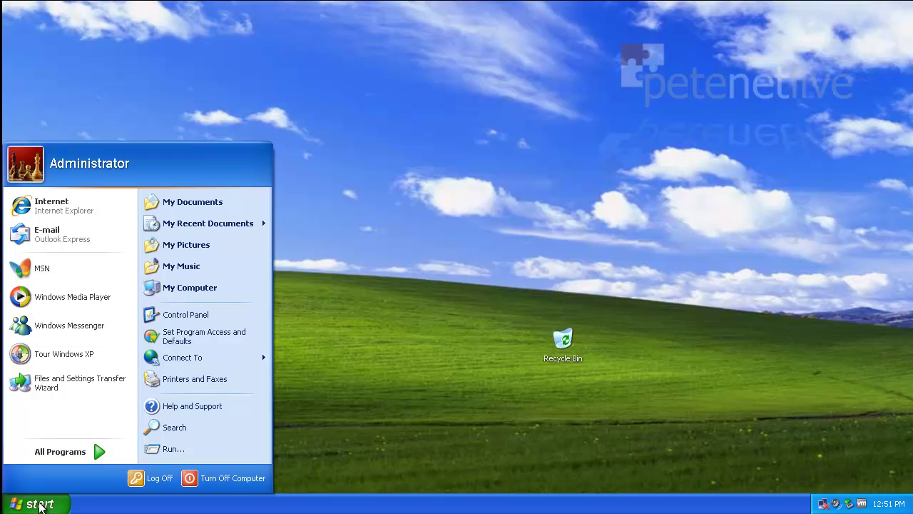
click(207, 478)
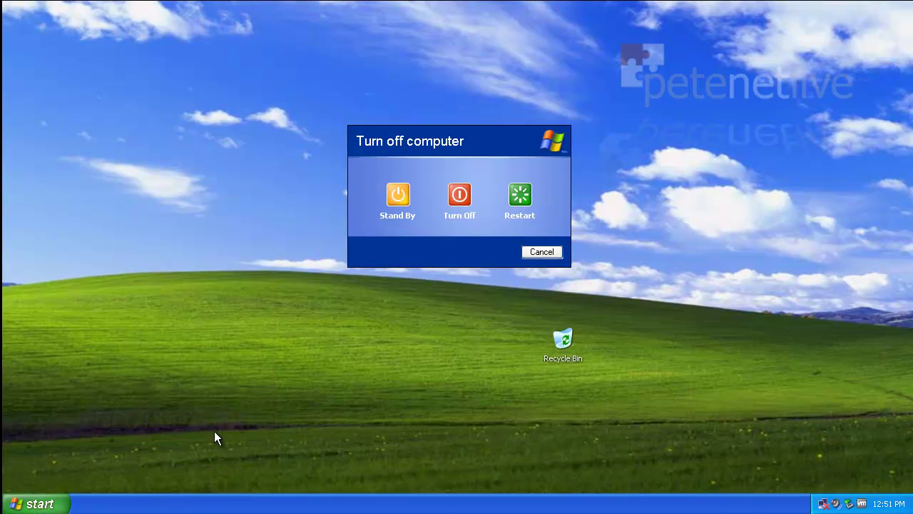
click(458, 194)
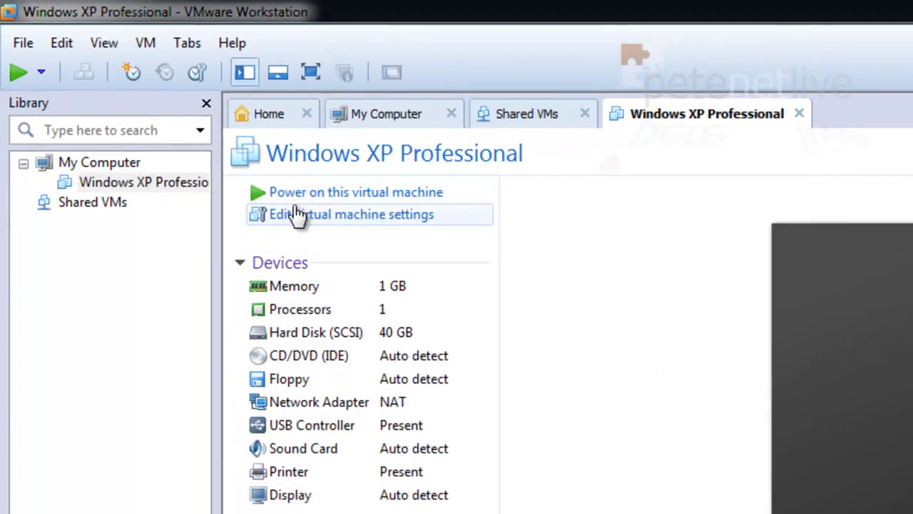
Step: Remove the Floppy and USB Controller devices from the Windows XP Professional virtual machine's hardware settings
click(296, 214)
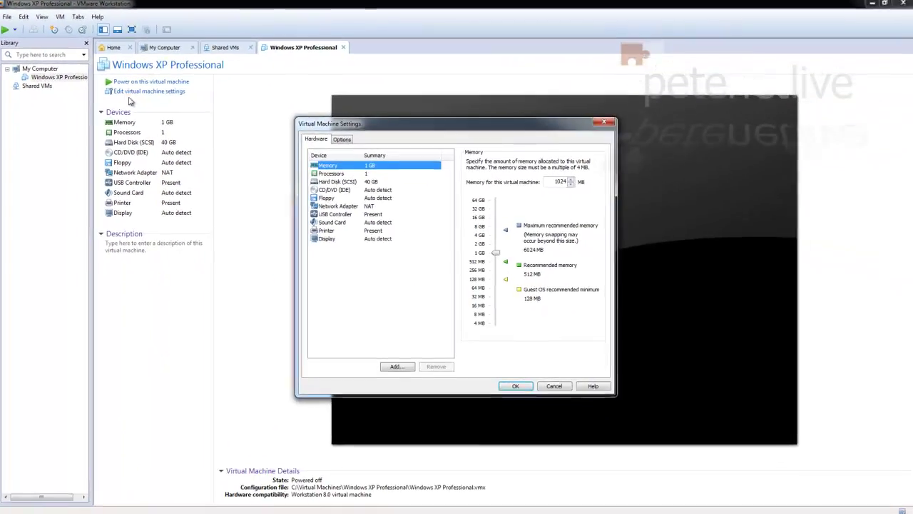
click(327, 198)
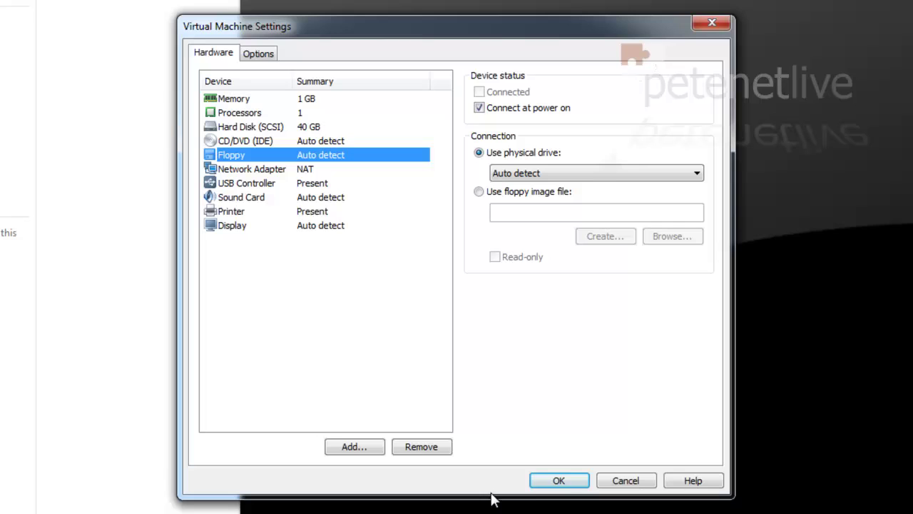
click(419, 450)
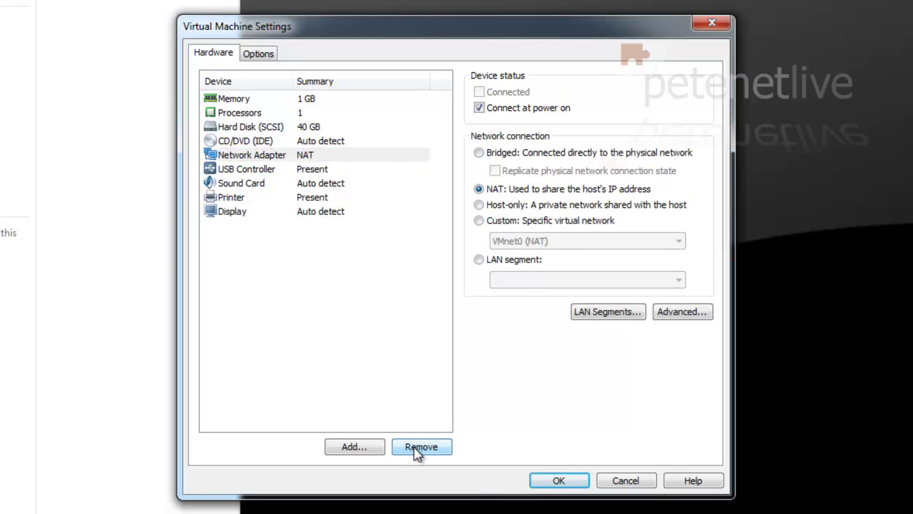
click(237, 172)
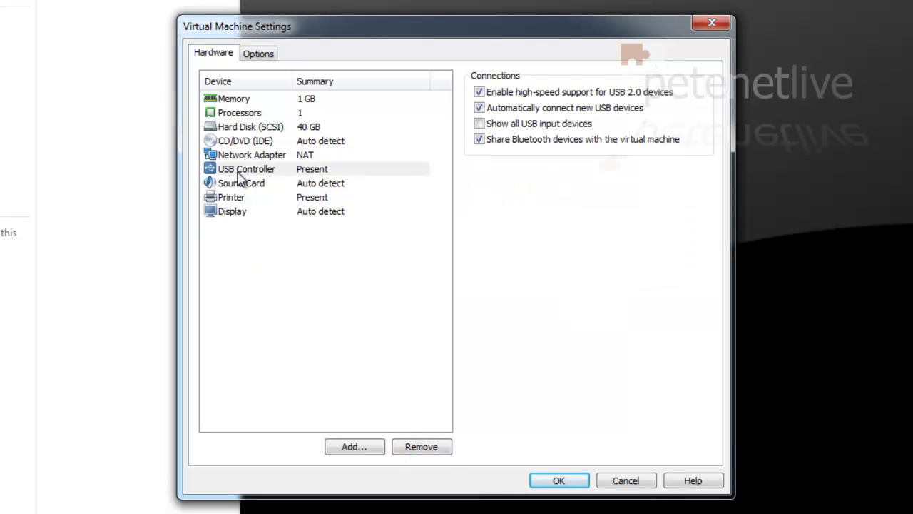
click(422, 447)
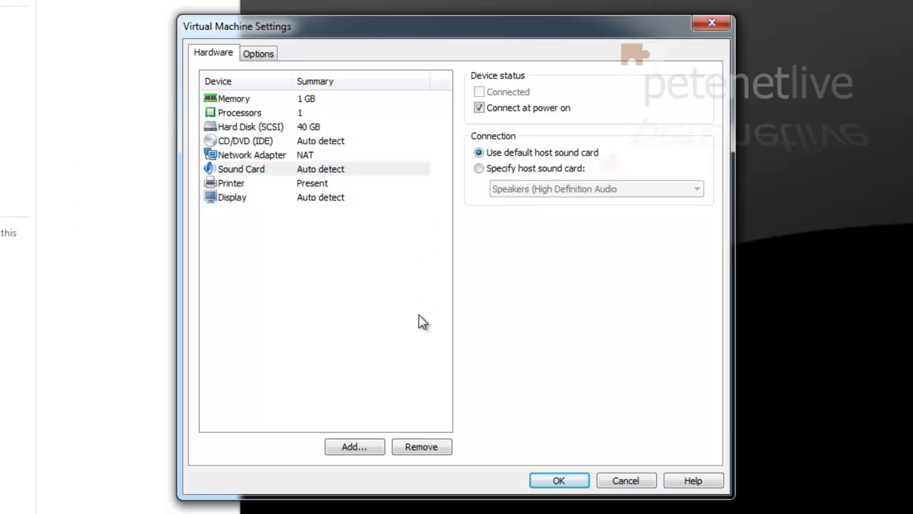
click(550, 480)
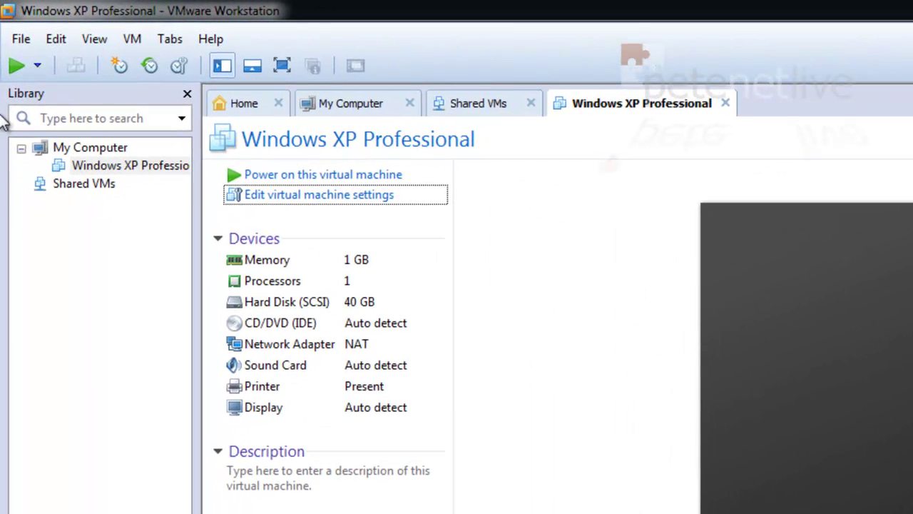
Step: Power on the Windows XP Professional virtual machine and move the Recycle Bin to the lower-right corner of the guest desktop
right_click(113, 166)
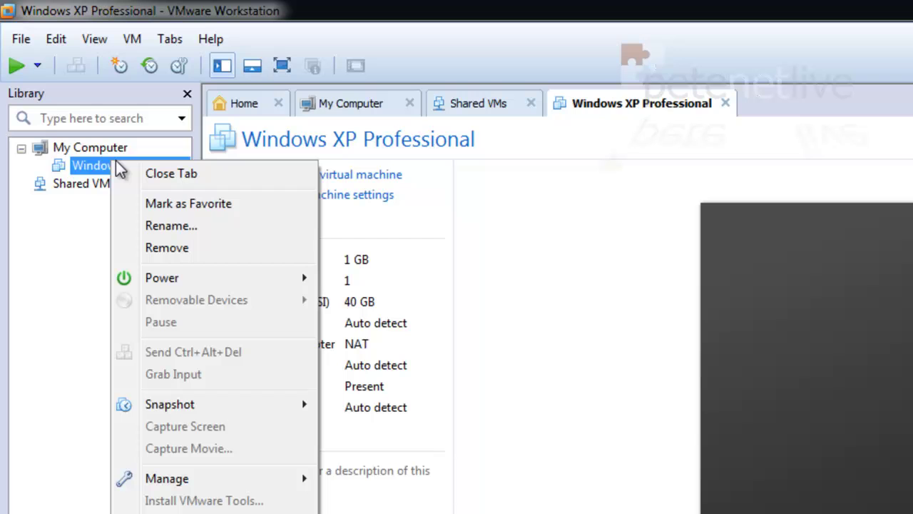
mouse_move(163, 280)
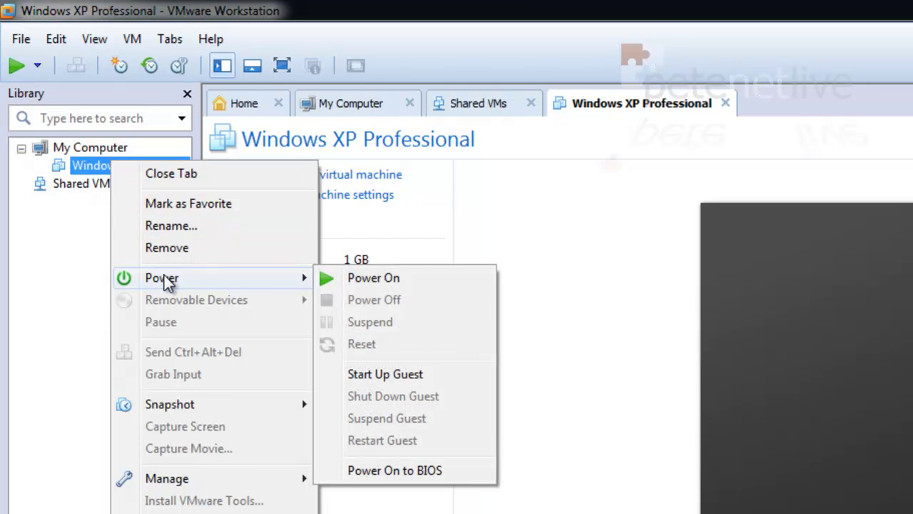
click(365, 280)
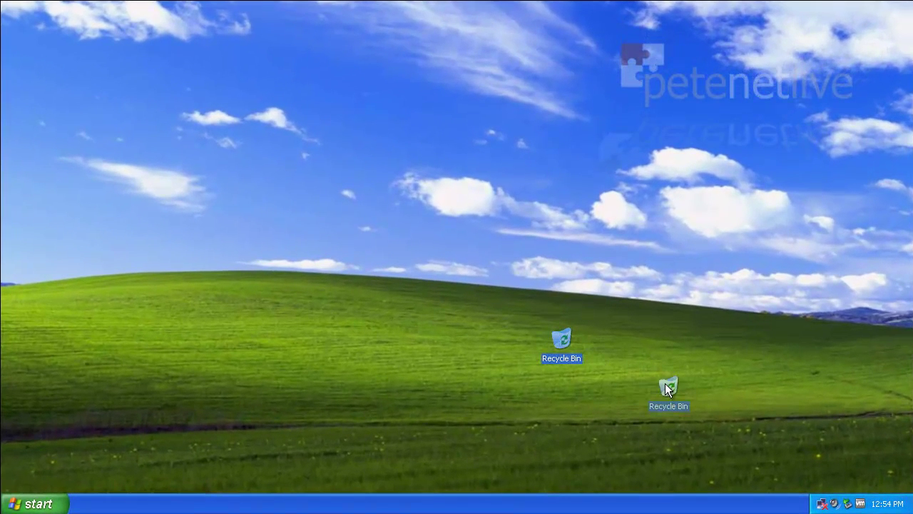
drag(665, 383, 834, 441)
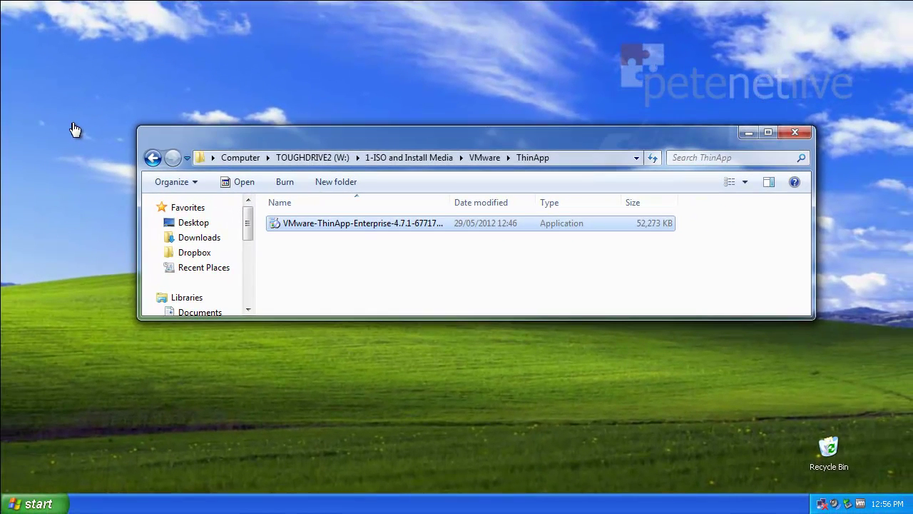
Step: Copy the VMware-ThinApp-Enterprise-4.7.1-677178 installer from the host's ThinApp folder to the guest desktop and start its setup, continuing past the patent list
drag(205, 137, 243, 299)
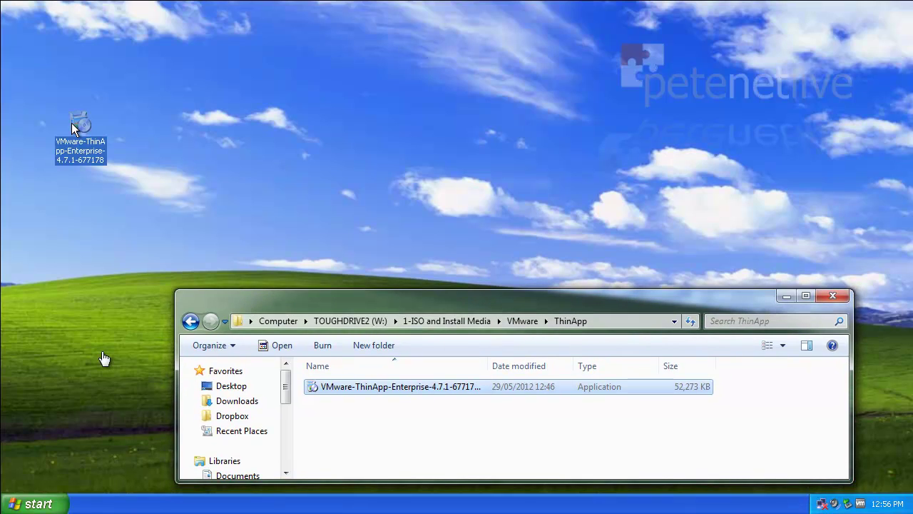
click(785, 295)
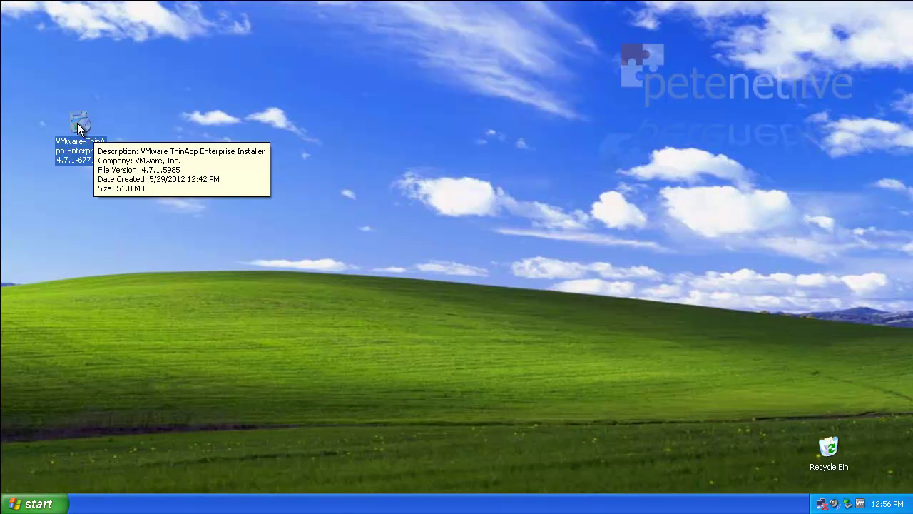
right_click(77, 122)
click(94, 131)
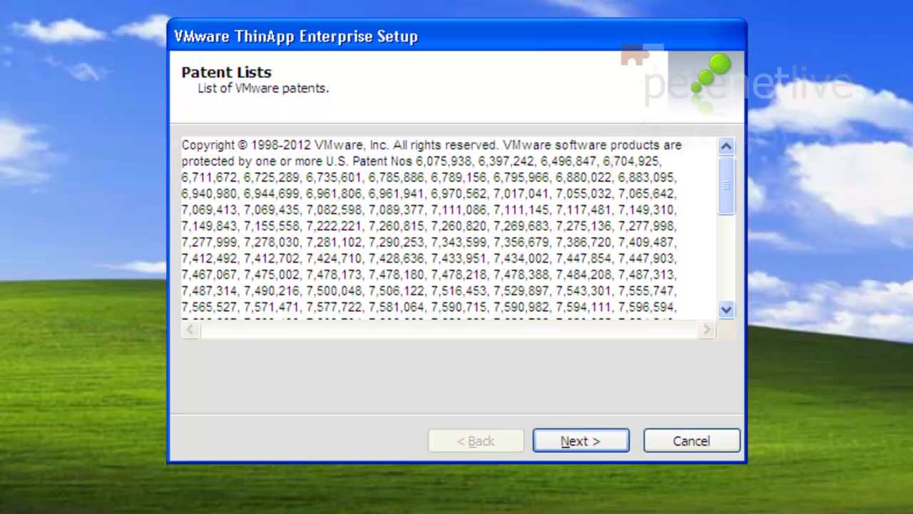
click(593, 438)
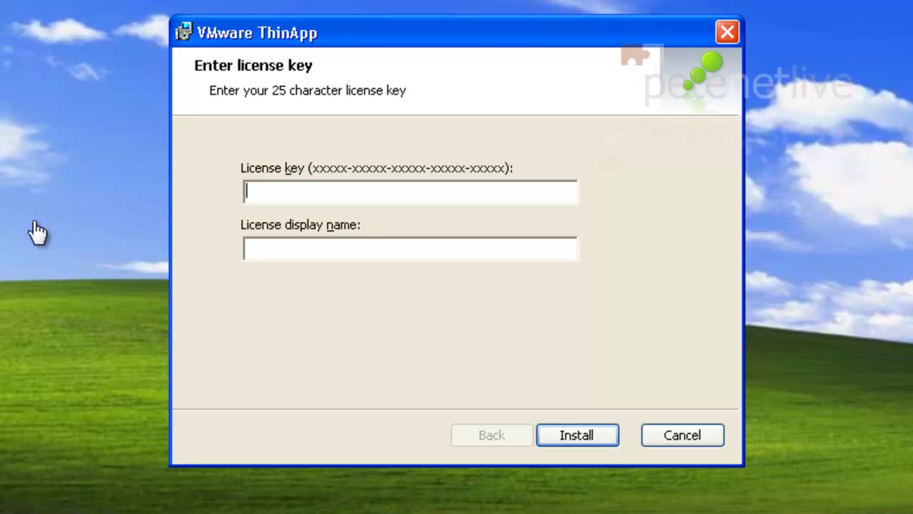
Step: Enter PeteNetLive as the license display name, paste the license key, and complete the VMware ThinApp installation
click(274, 249)
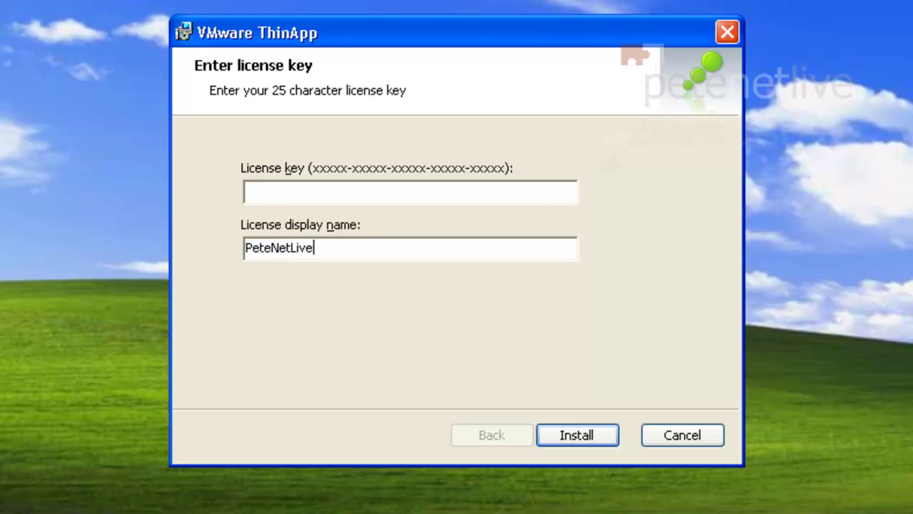
click(300, 189)
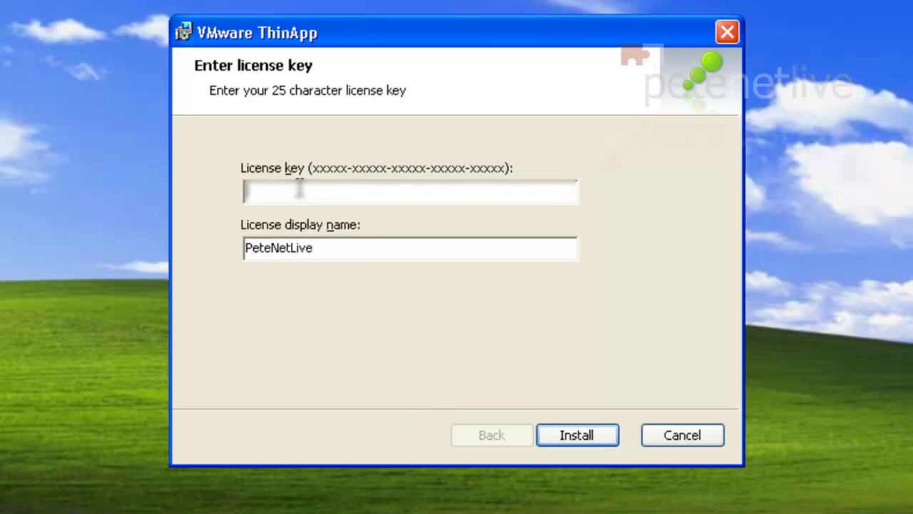
key(ctrl+v)
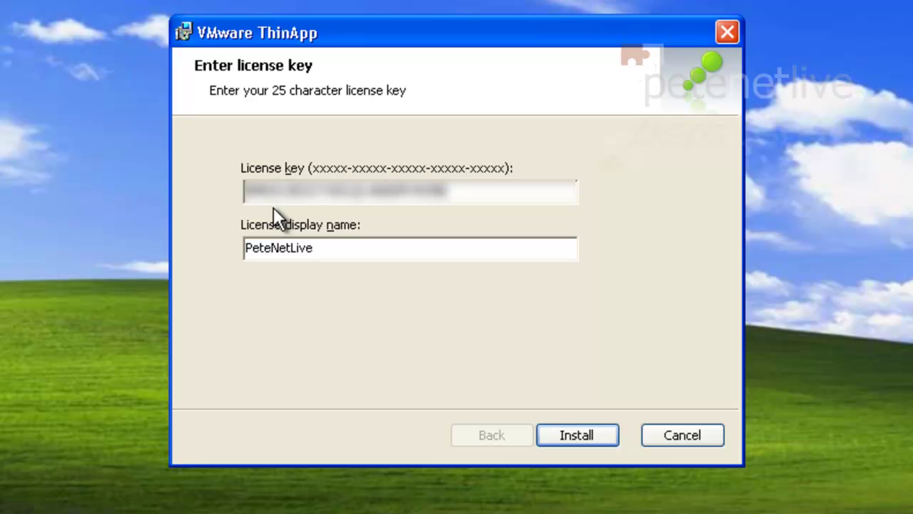
click(579, 433)
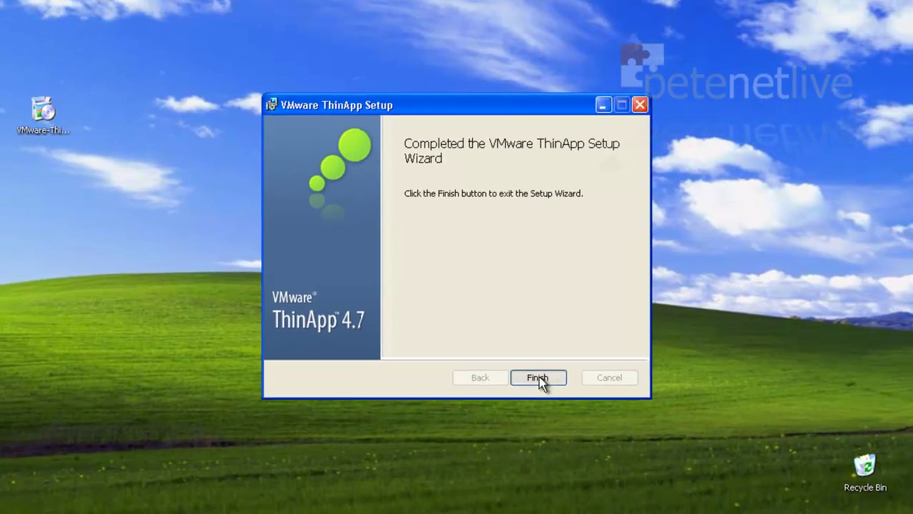
click(578, 434)
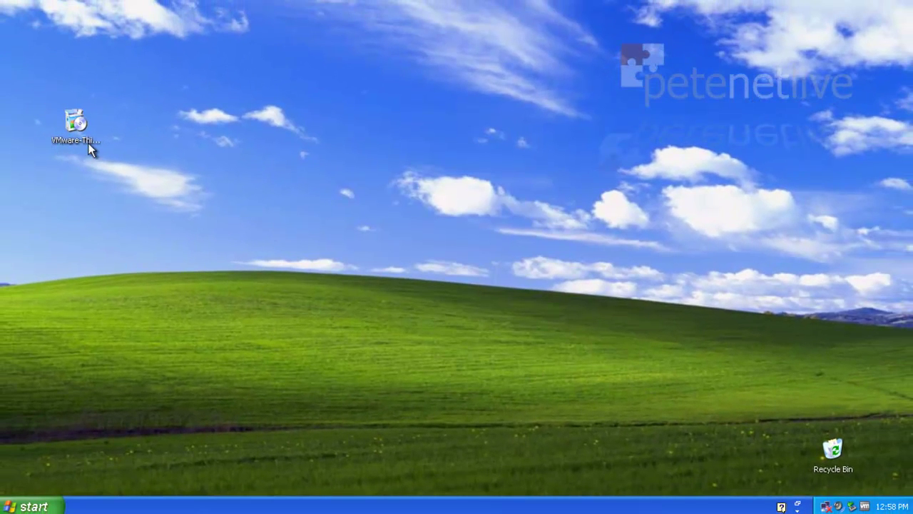
Step: Delete the VMware-ThinApp-Enterprise-4.7.1-677178 installer from the guest desktop and empty the Recycle Bin
click(74, 122)
right_click(73, 120)
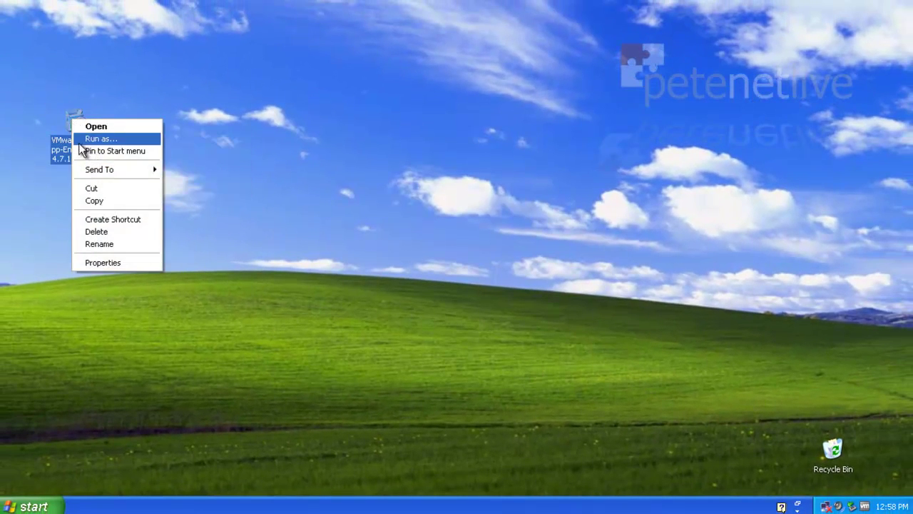
click(94, 232)
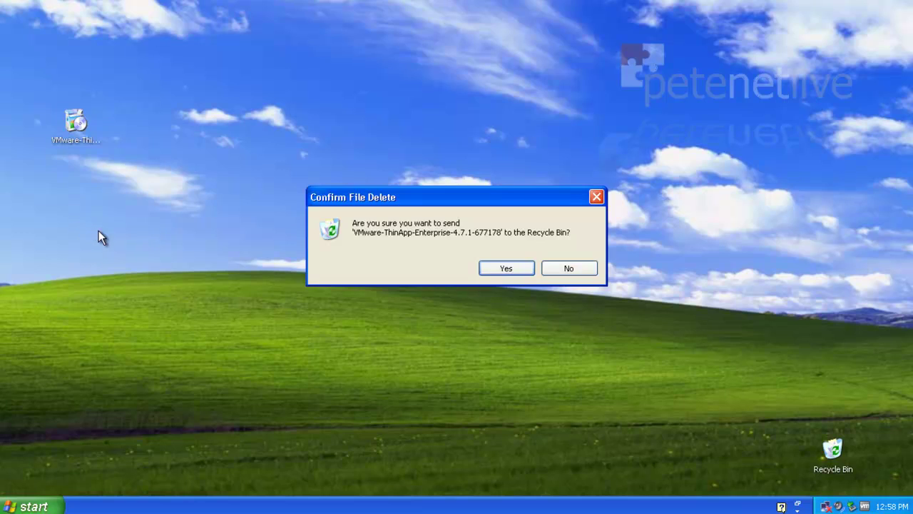
click(508, 268)
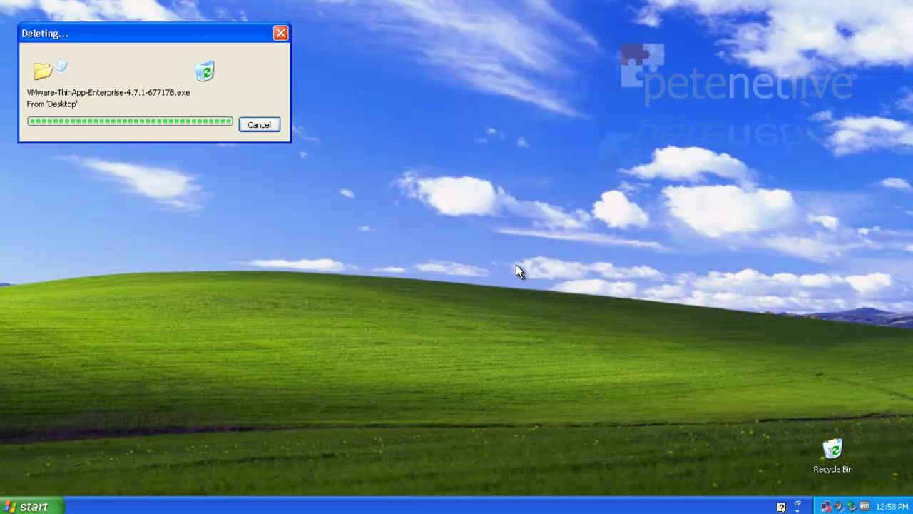
right_click(830, 455)
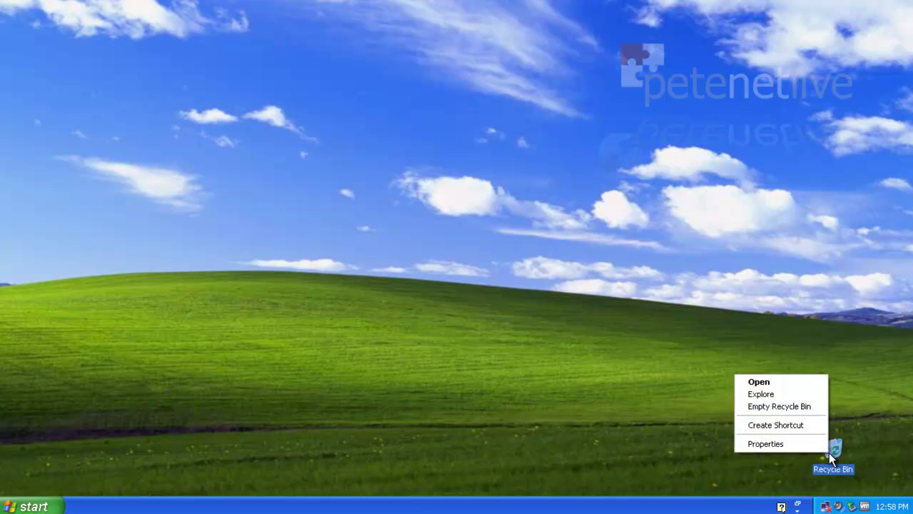
click(777, 405)
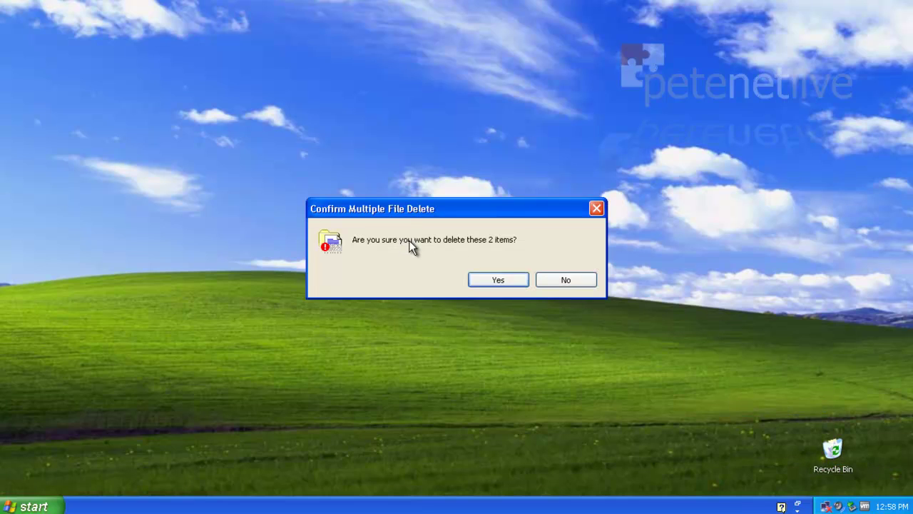
click(499, 278)
Step: Create a desktop shortcut for ThinApp Setup Capture in the guest
key(super)
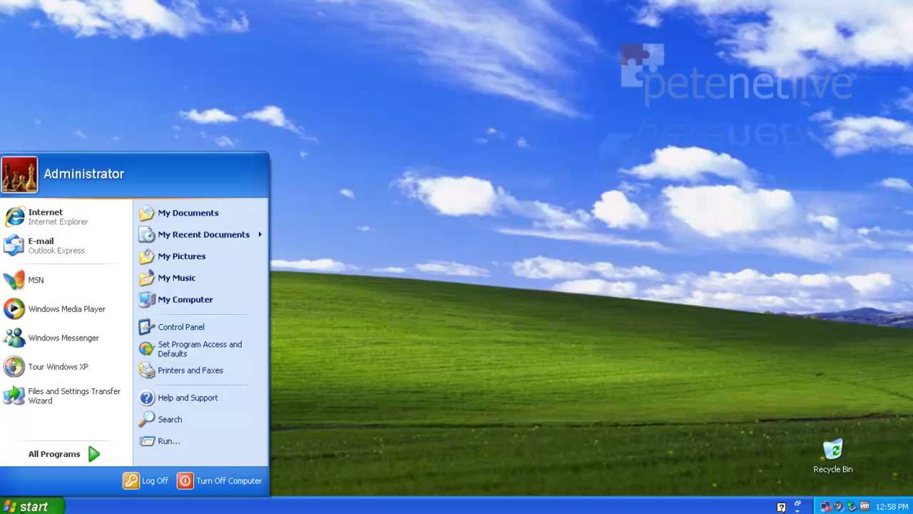
mouse_move(57, 455)
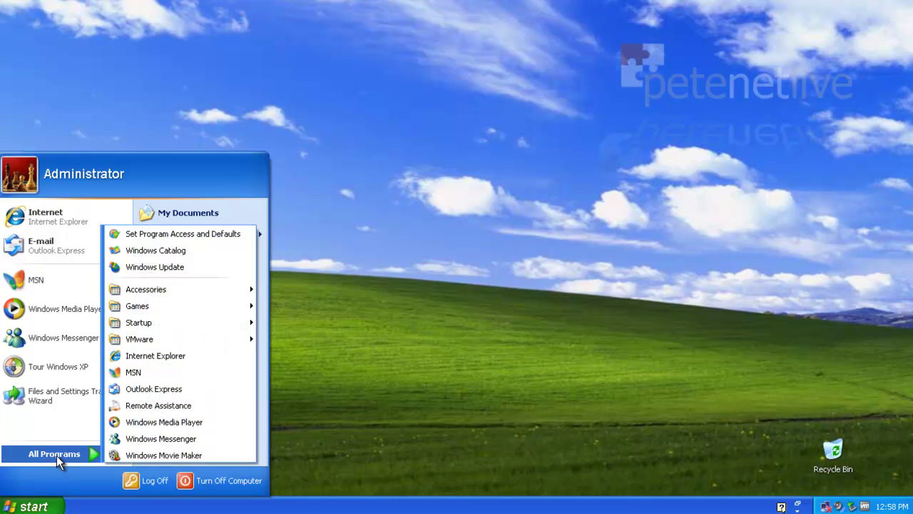
mouse_move(135, 341)
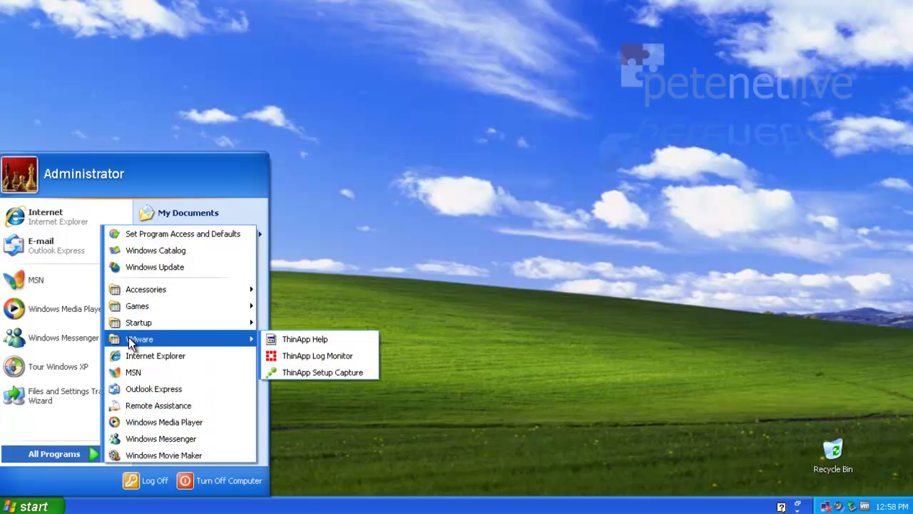
right_click(299, 372)
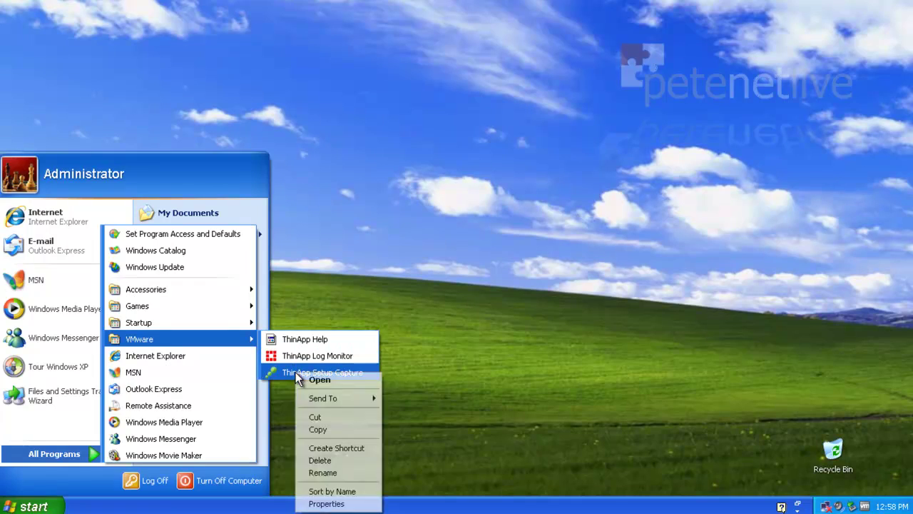
mouse_move(315, 404)
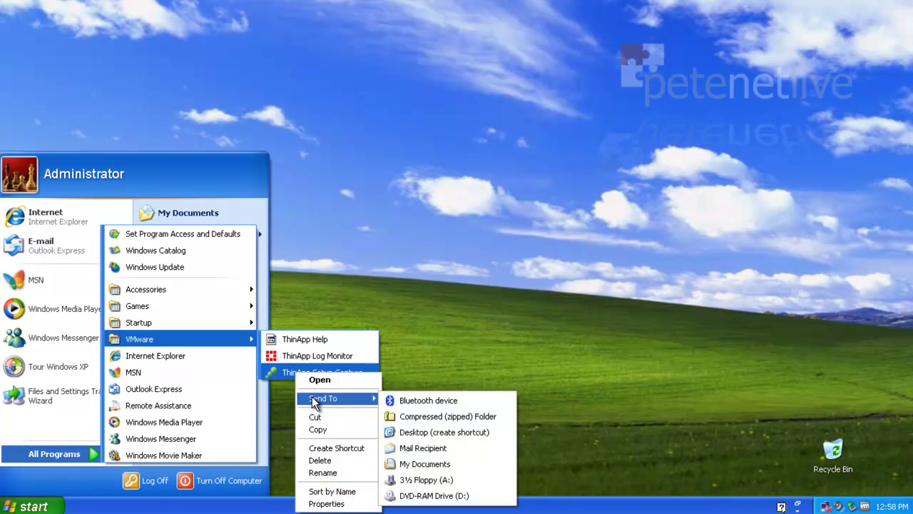
click(428, 431)
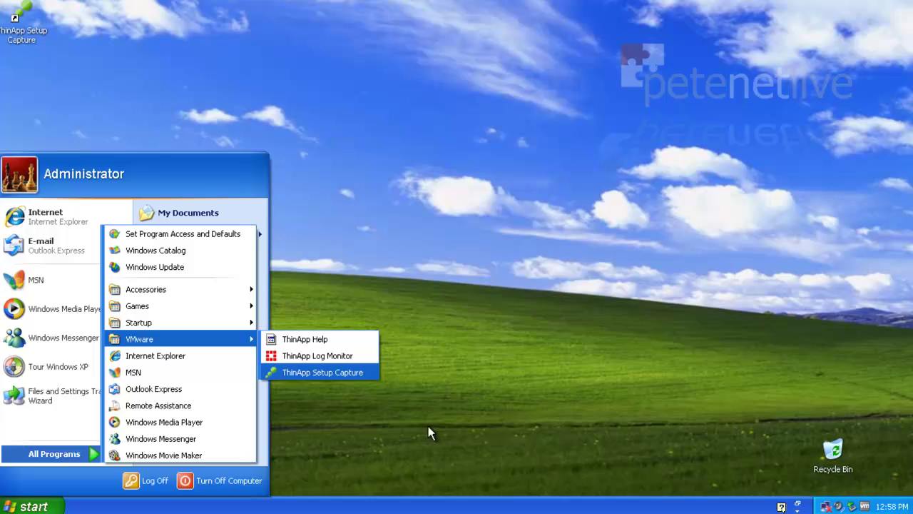
click(389, 267)
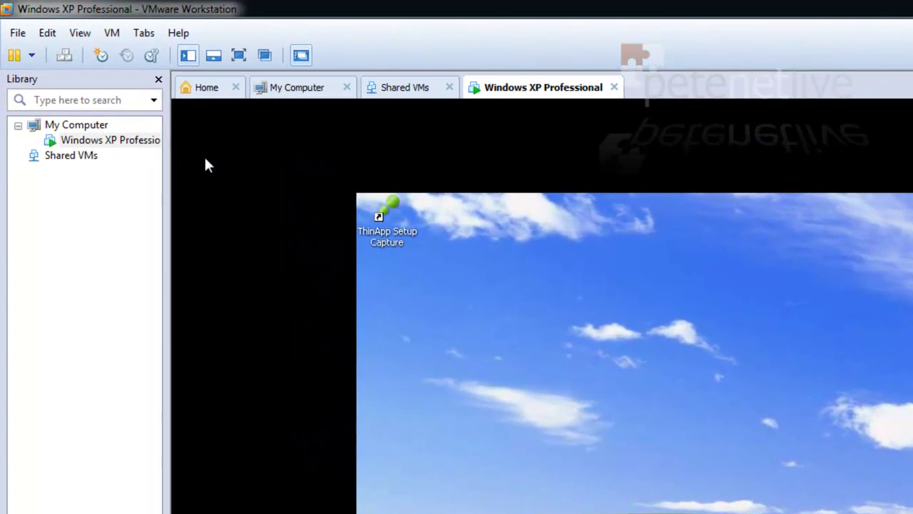
Step: Take a snapshot of the Windows XP Professional virtual machine named XP-Clean-Thinapp
click(111, 34)
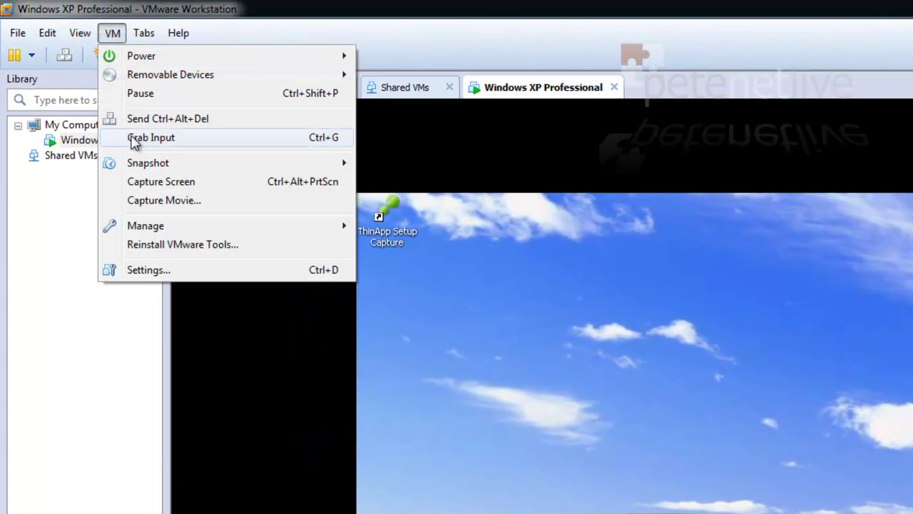
mouse_move(153, 176)
click(431, 165)
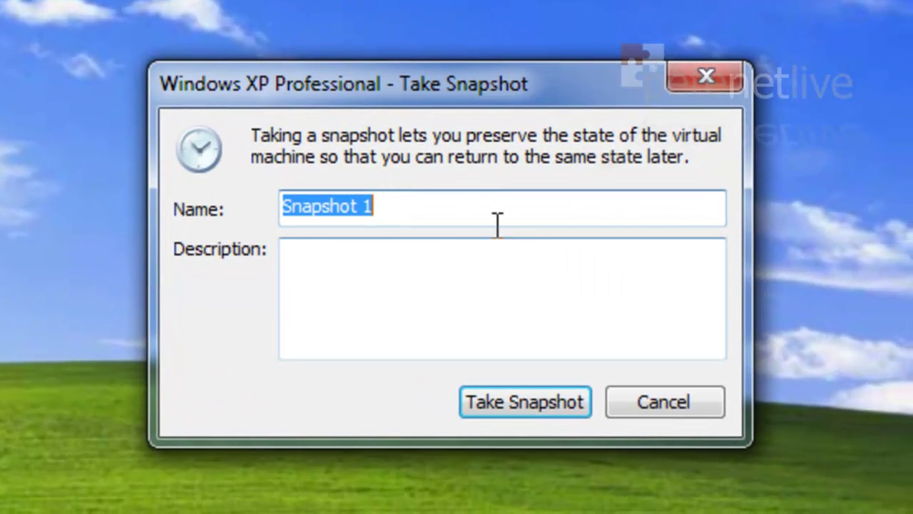
drag(479, 218, 200, 220)
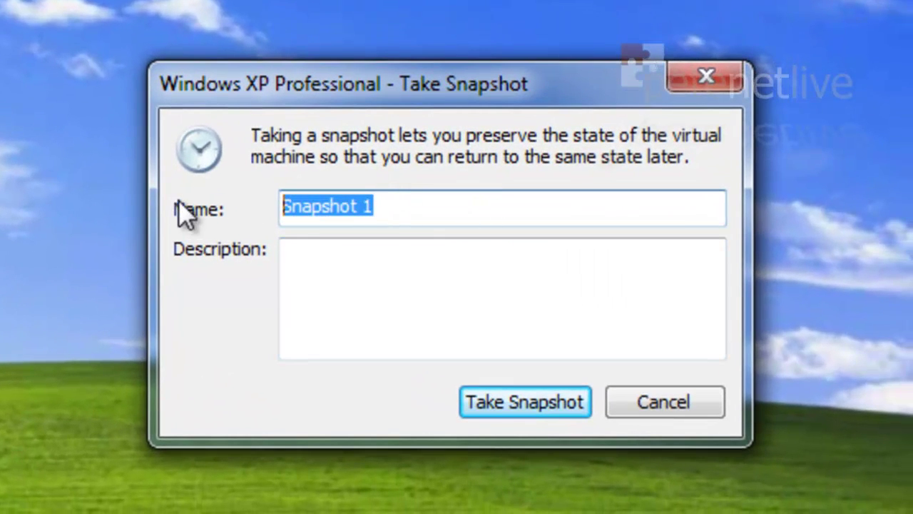
text(XP-Clean-Thin)
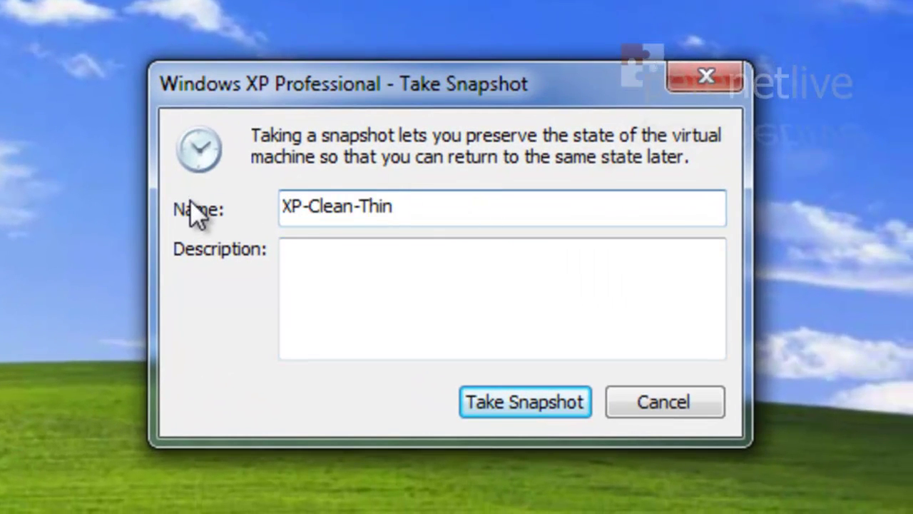
text(app)
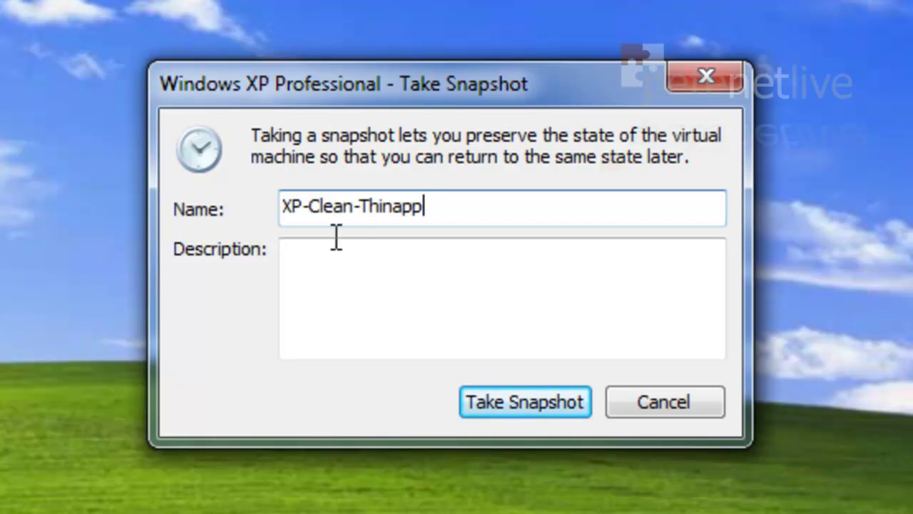
click(528, 405)
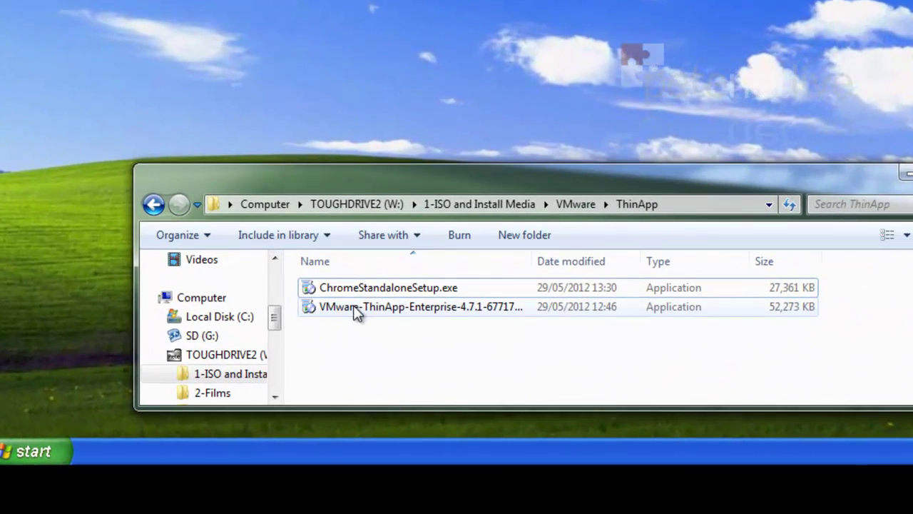
Step: Copy ChromeStandaloneSetup.exe from the host's ThinApp folder to the guest desktop, placing it below the ThinApp Setup Capture shortcut
click(355, 309)
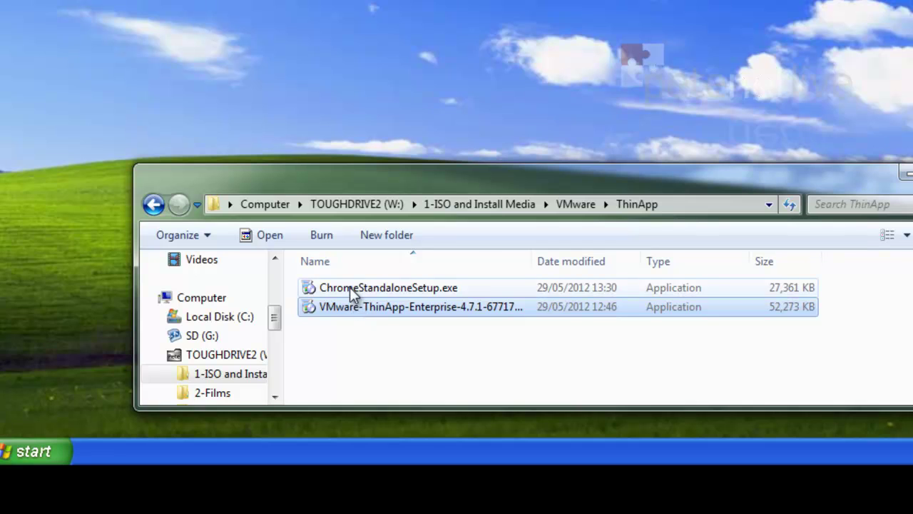
click(352, 291)
drag(333, 290, 73, 0)
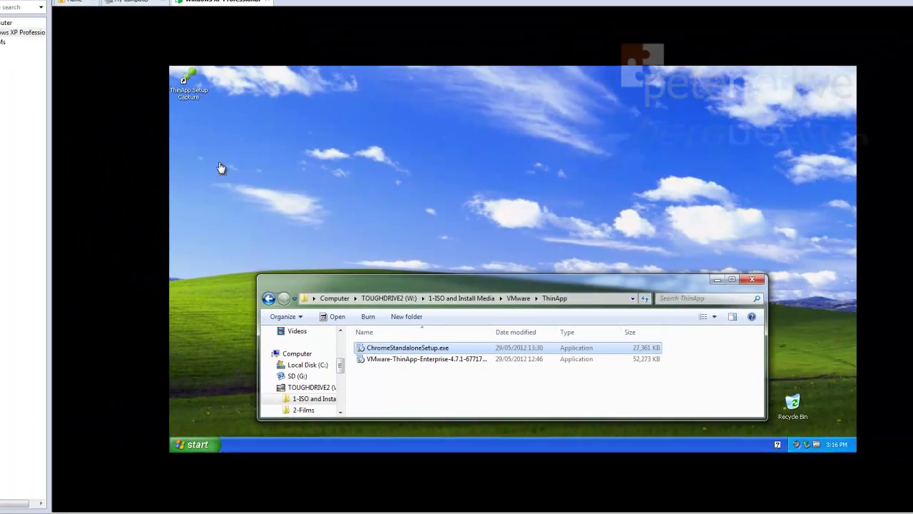
drag(221, 168, 222, 168)
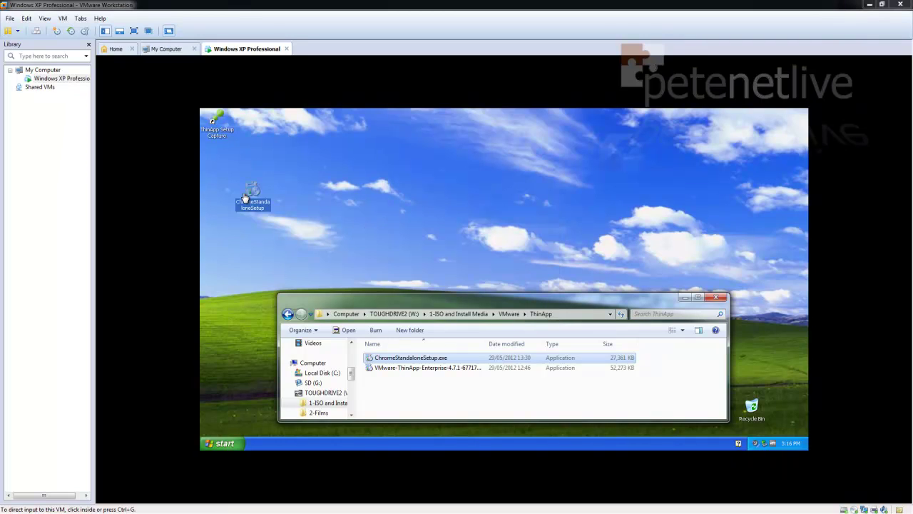
click(684, 298)
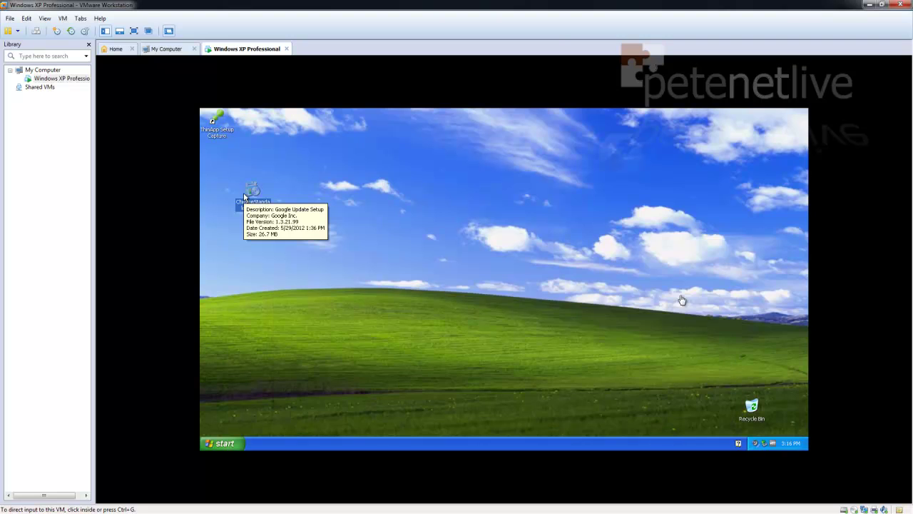
drag(243, 187, 222, 157)
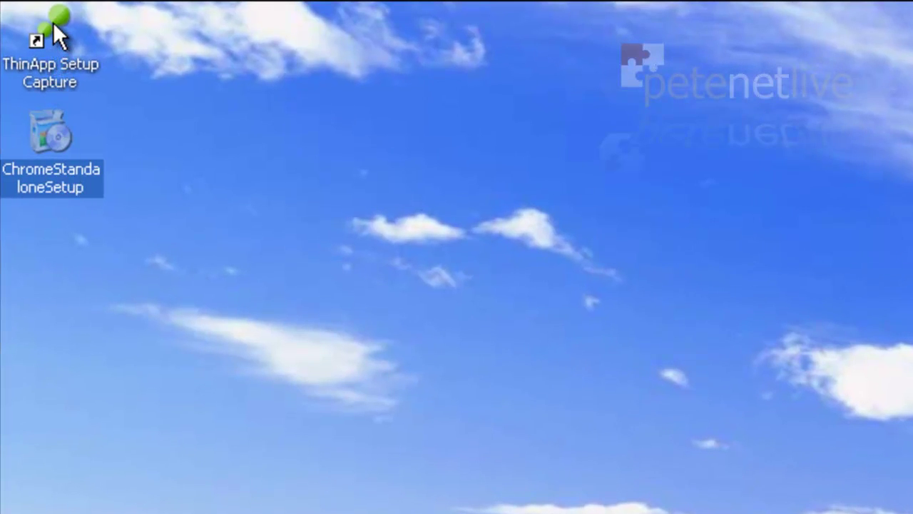
Step: Launch ThinApp Setup Capture, run the prescan with the default scan locations, and minimise the wizard at its Install Application stage
right_click(53, 21)
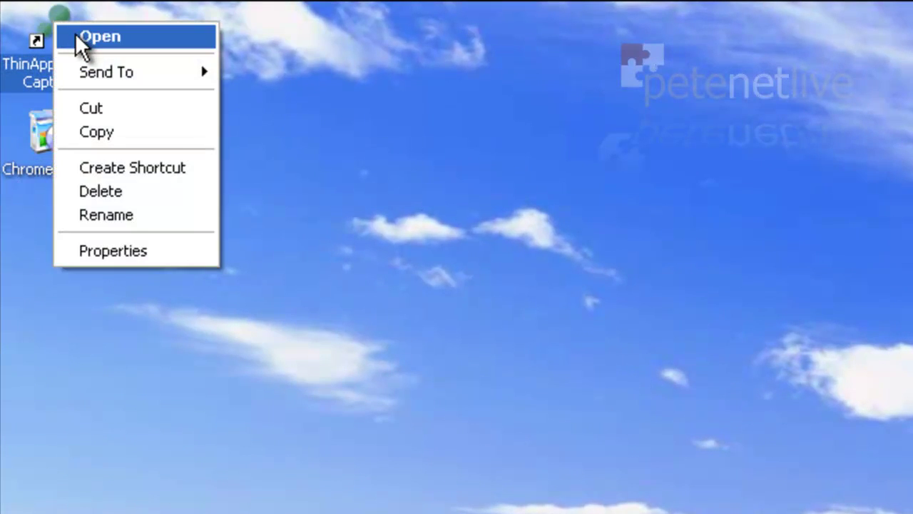
click(75, 33)
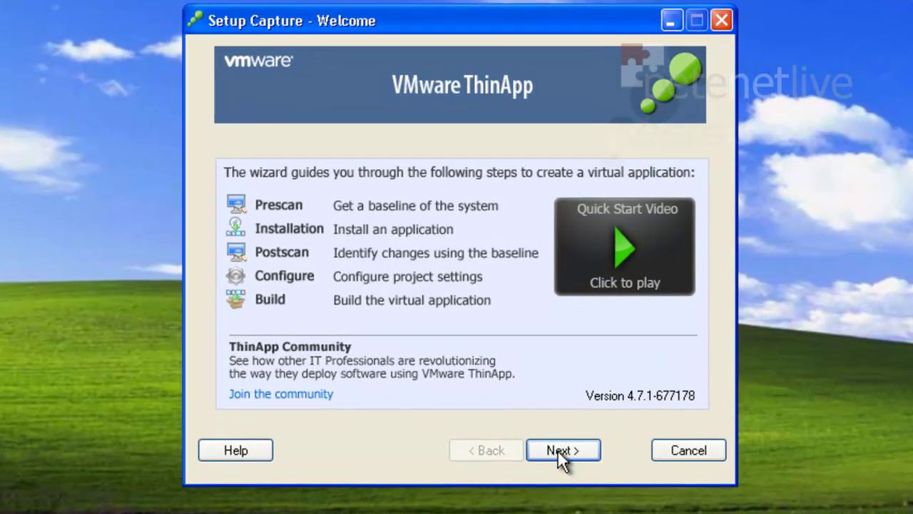
click(559, 450)
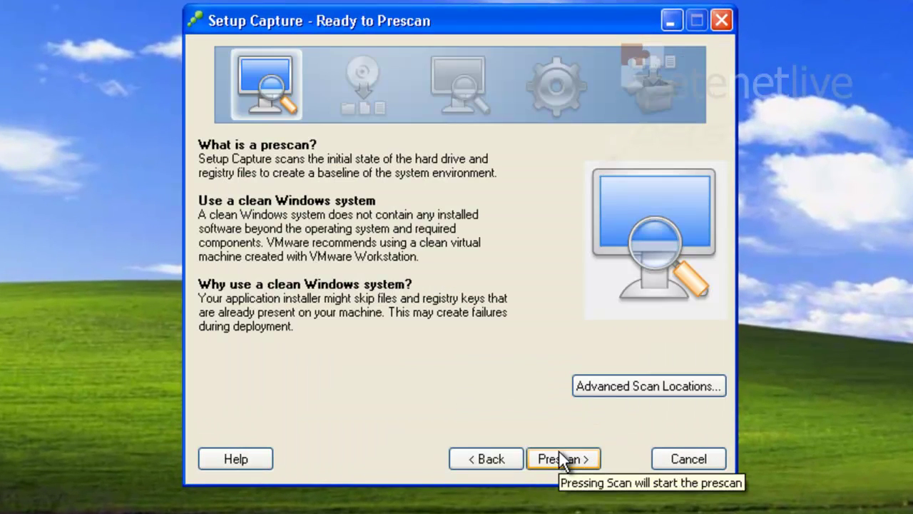
click(560, 456)
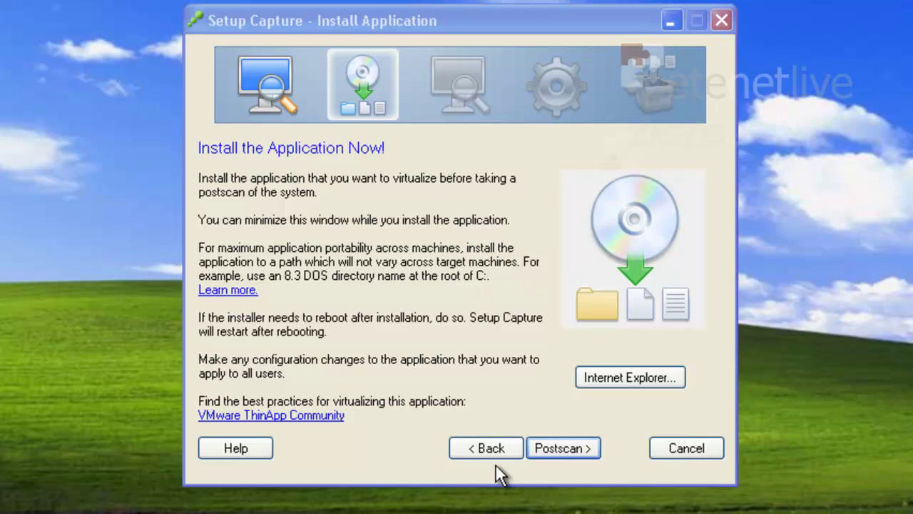
click(671, 21)
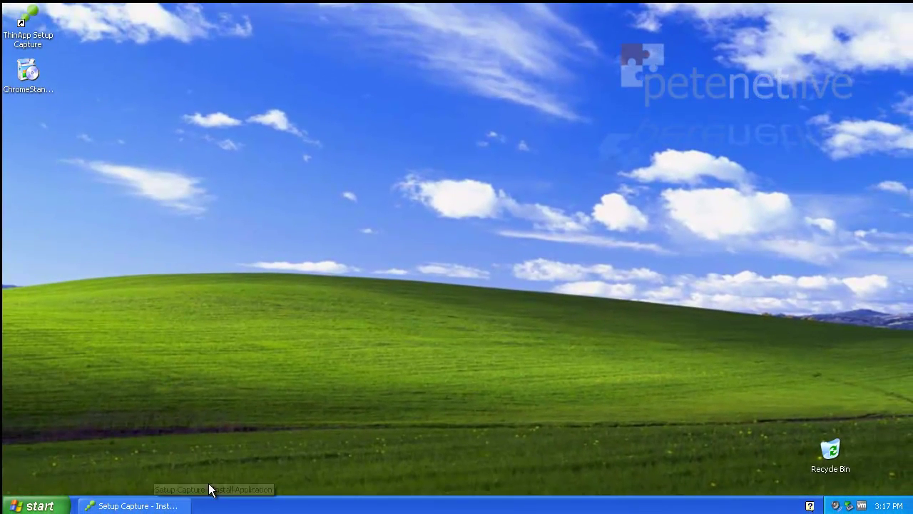
Step: Install Google Chrome from the ChromeStandaloneSetup file on the guest desktop and close Chrome's Sign in page
right_click(27, 71)
click(40, 77)
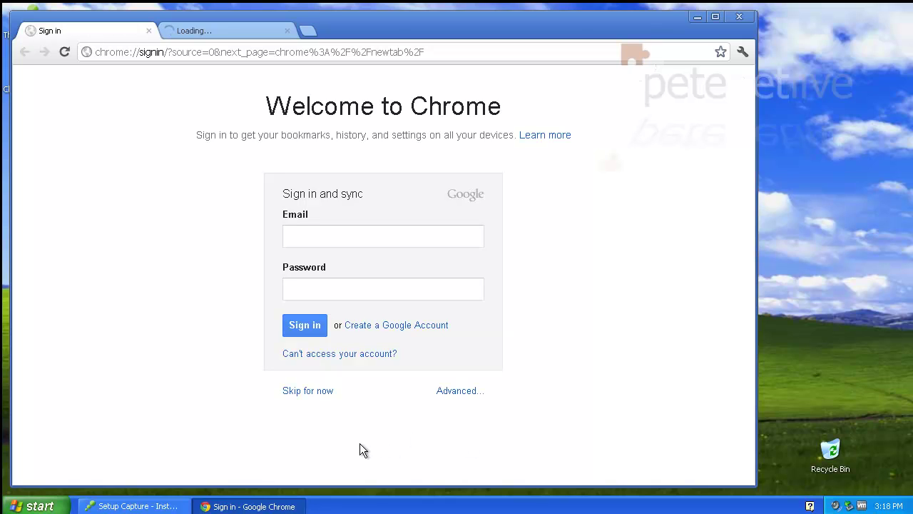
click(148, 30)
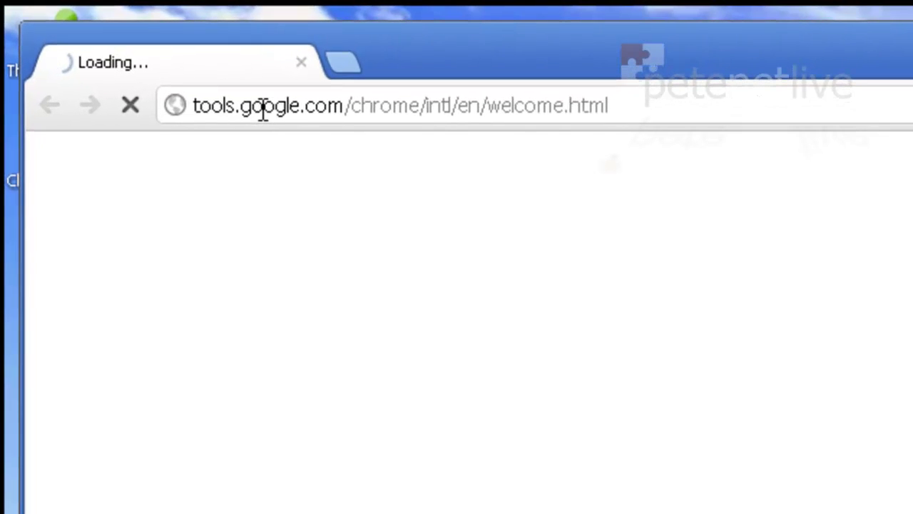
click(264, 109)
right_click(266, 107)
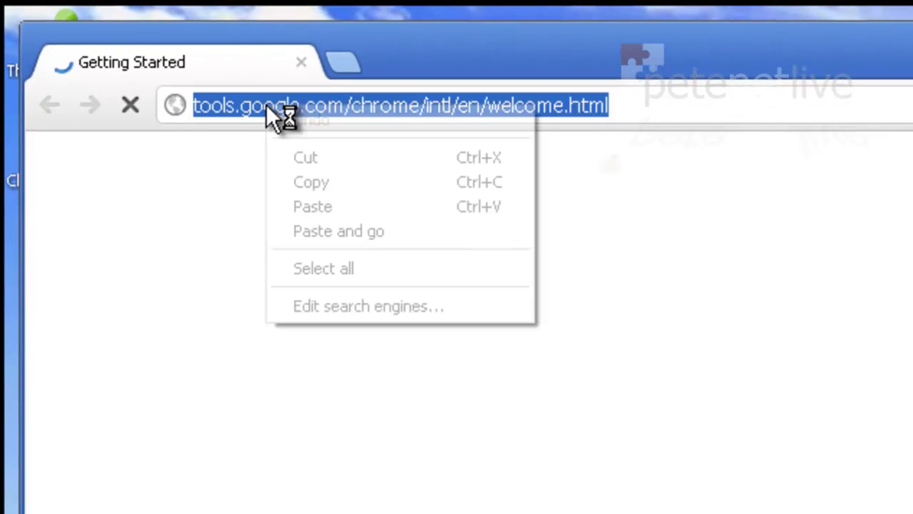
click(252, 104)
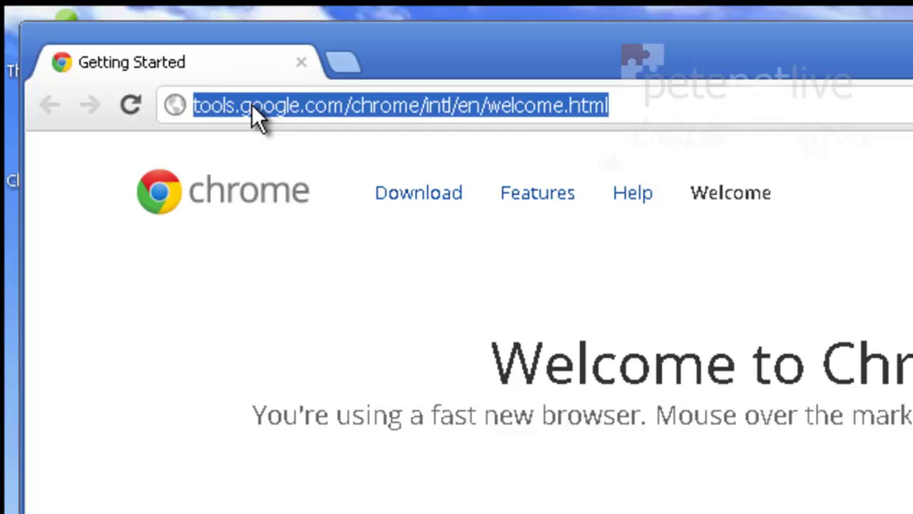
right_click(252, 104)
click(276, 196)
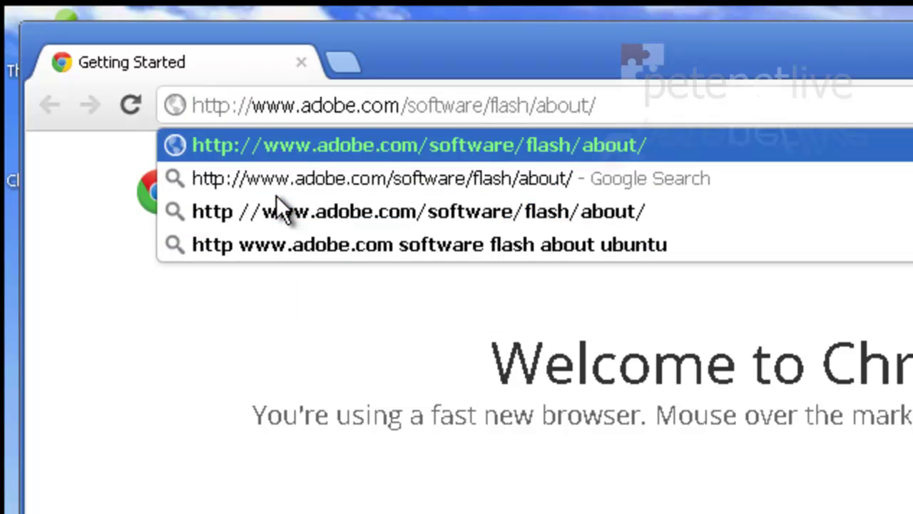
click(464, 144)
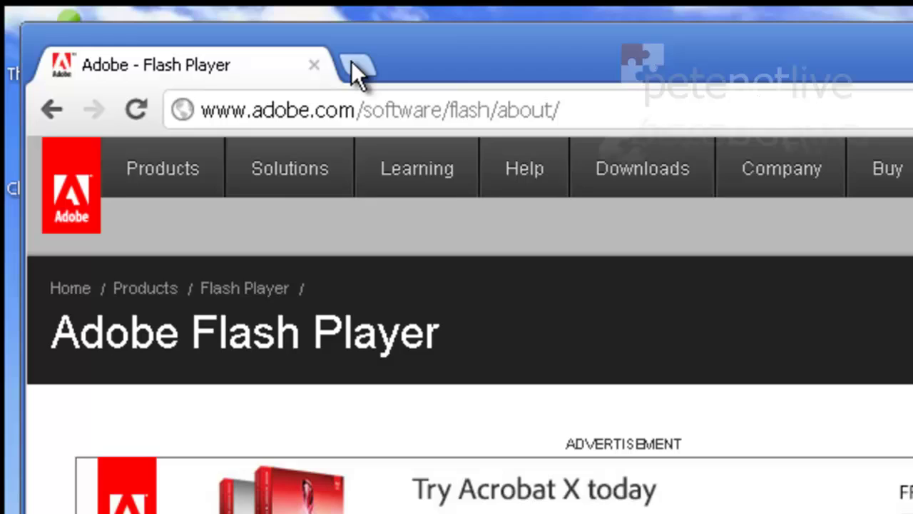
click(356, 70)
right_click(287, 113)
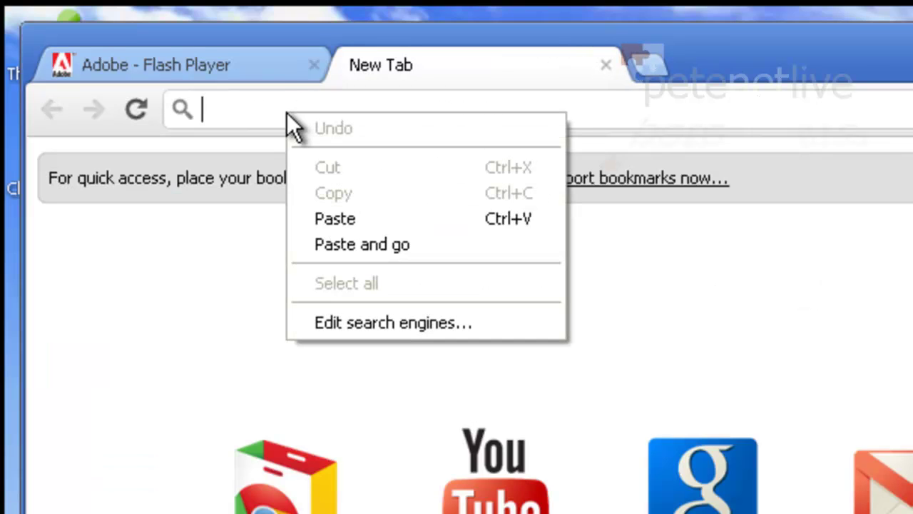
click(323, 220)
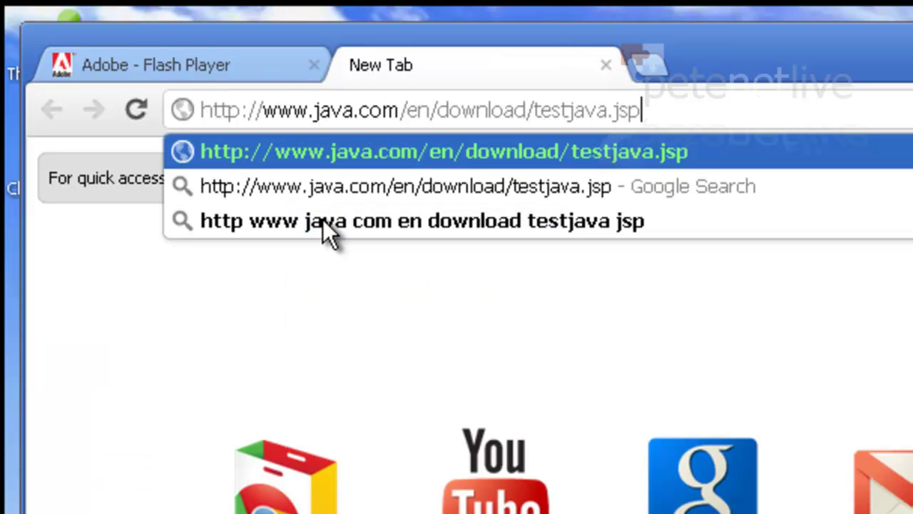
click(518, 146)
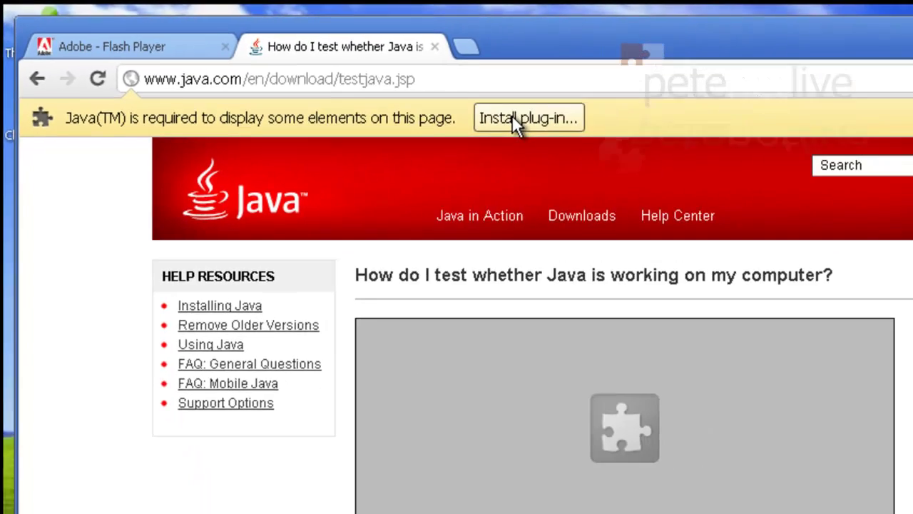
Step: Request the missing Java plug-in from the test page and download the free Java installer for Windows
click(696, 167)
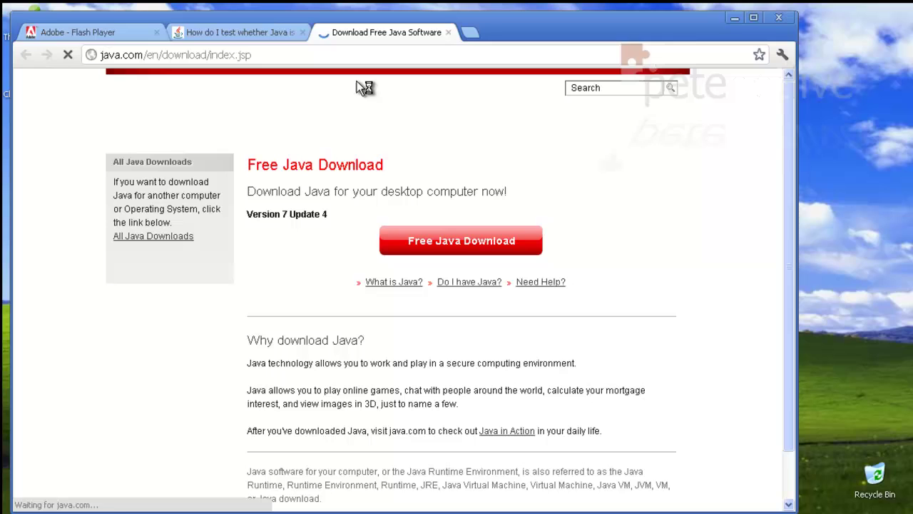
click(447, 248)
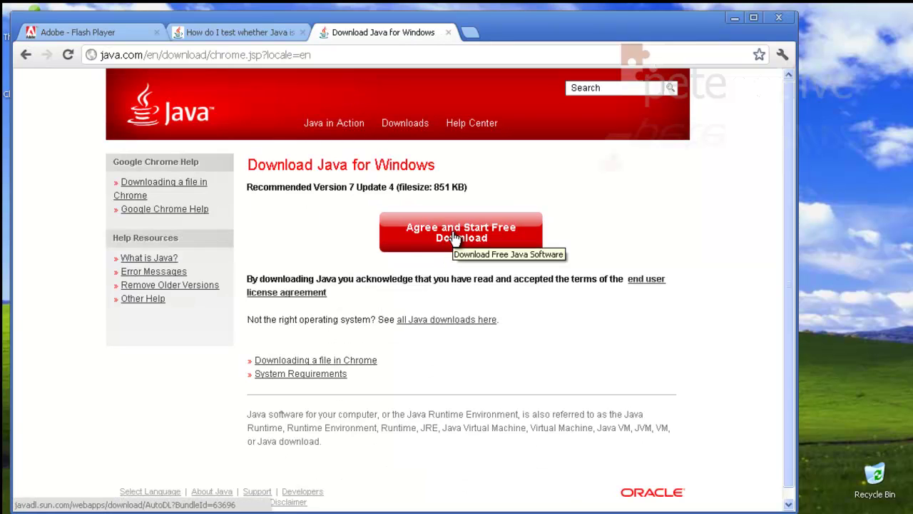
click(455, 238)
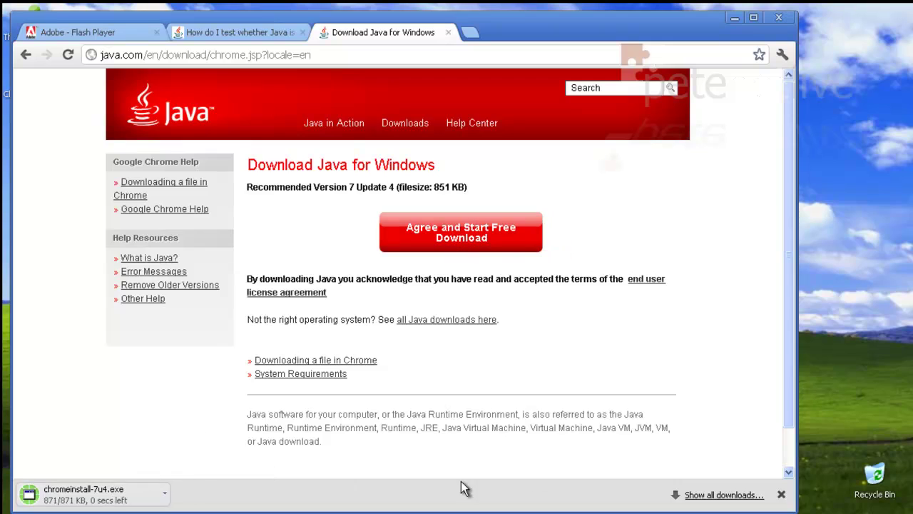
Step: Open Chrome's downloads folder and run chromeinstall-7u4, accepting the security warning
click(720, 494)
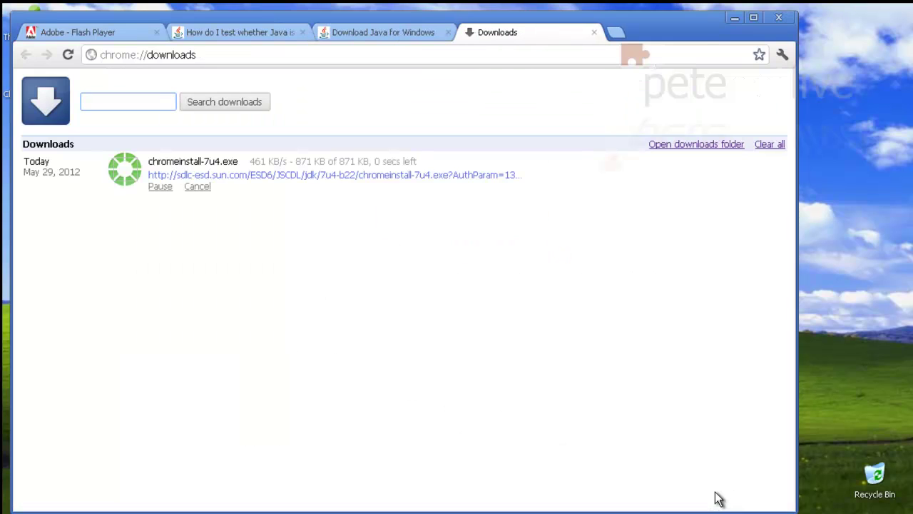
click(678, 146)
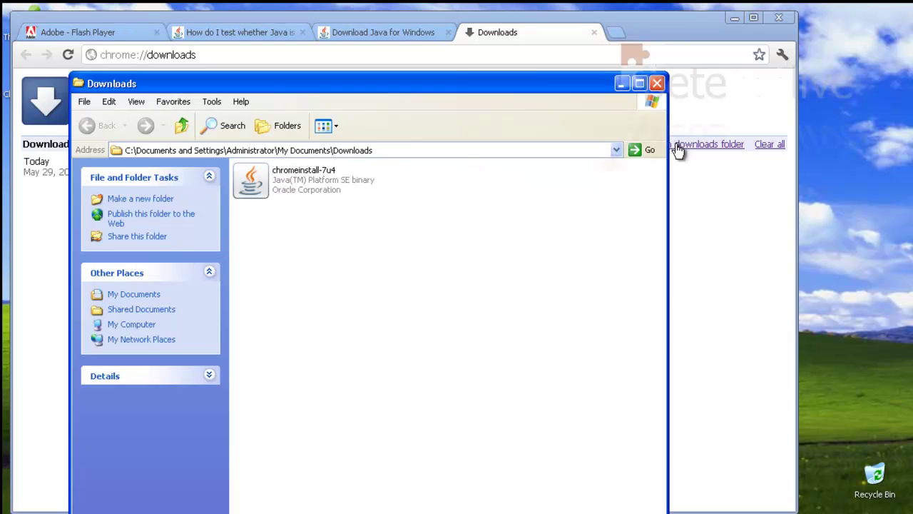
right_click(257, 185)
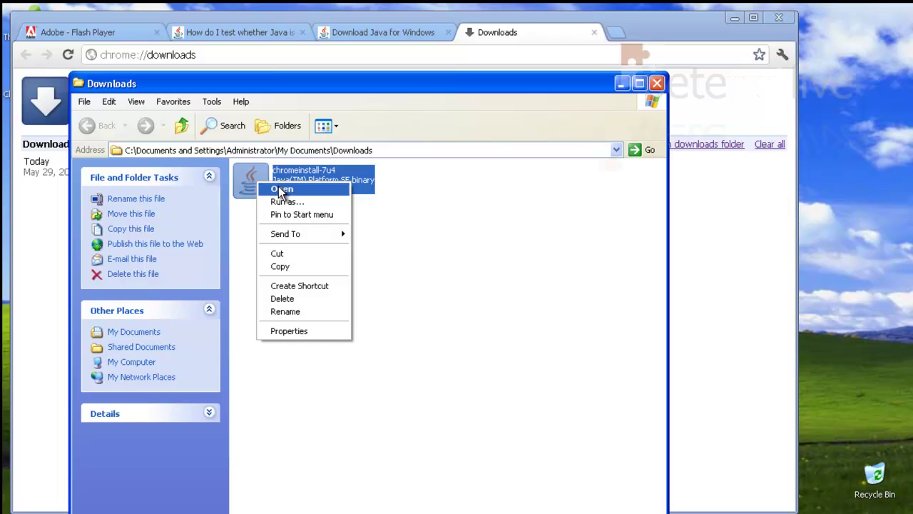
click(279, 189)
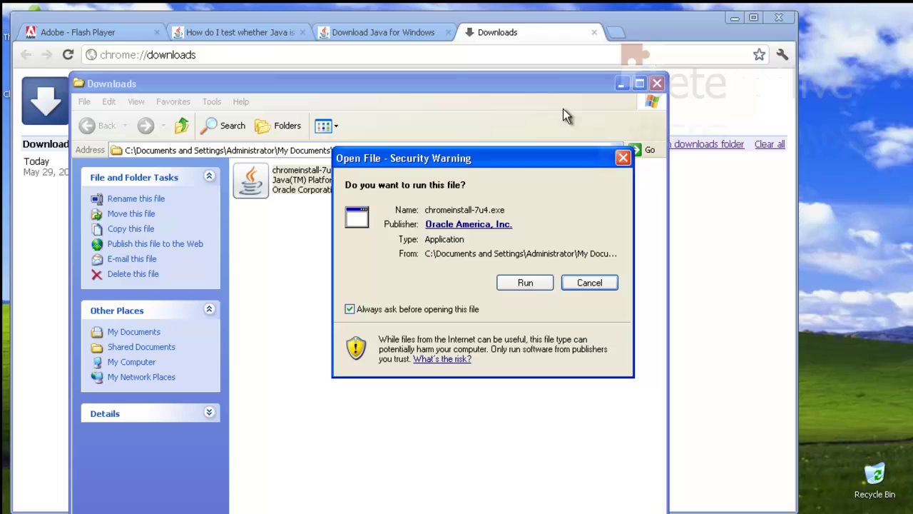
click(513, 282)
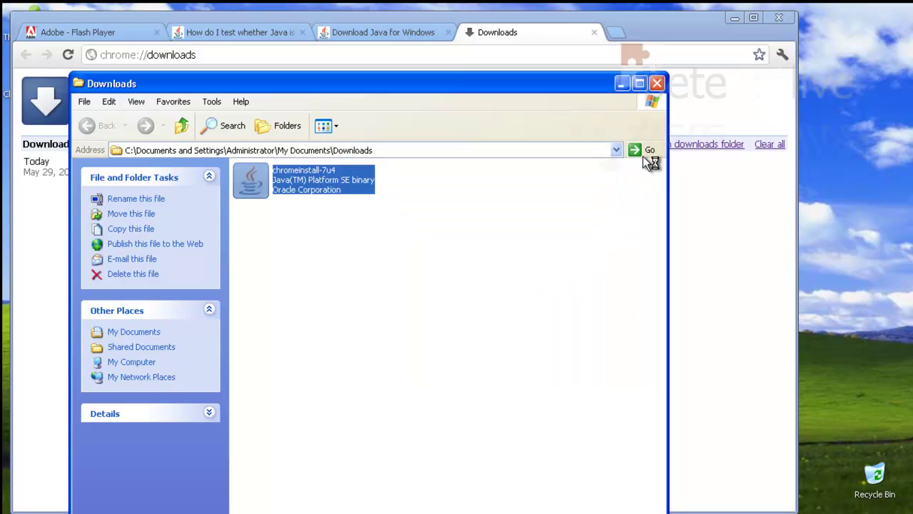
Step: Minimise the Downloads folder, install Java to its default destination folder, and close the finished setup
click(620, 84)
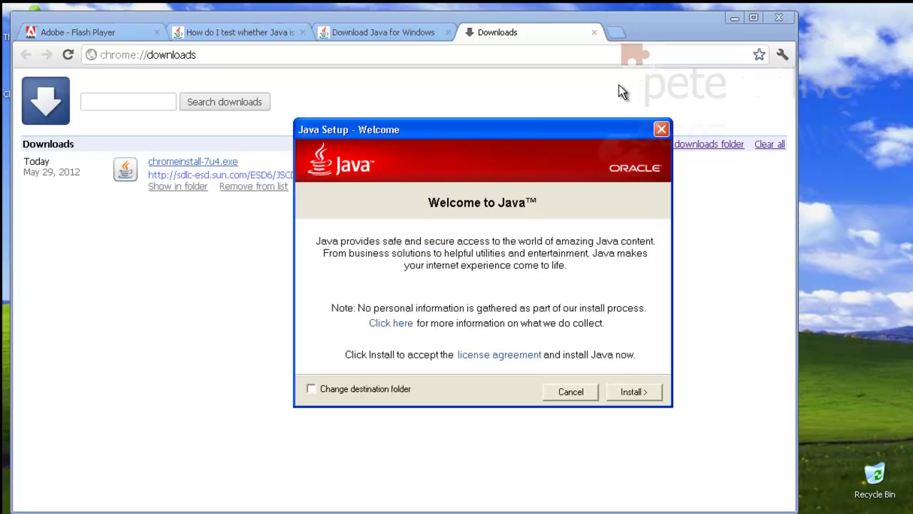
click(629, 392)
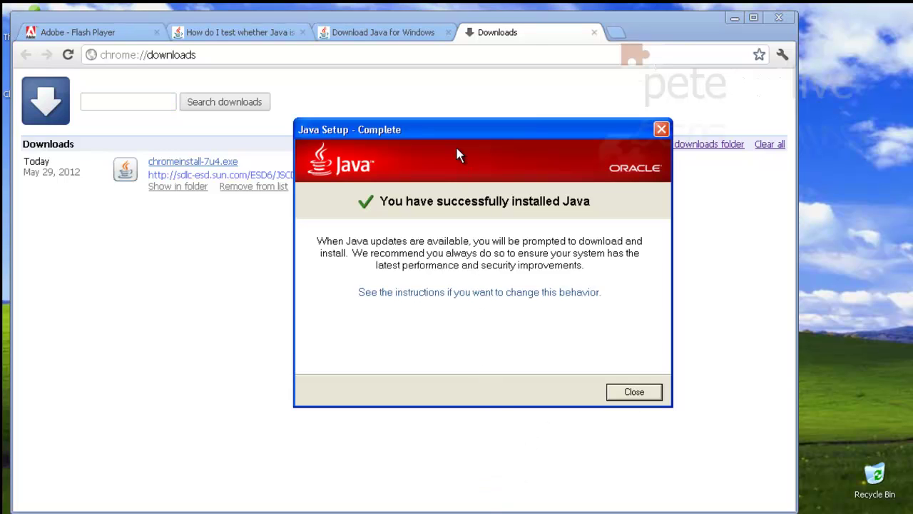
click(641, 392)
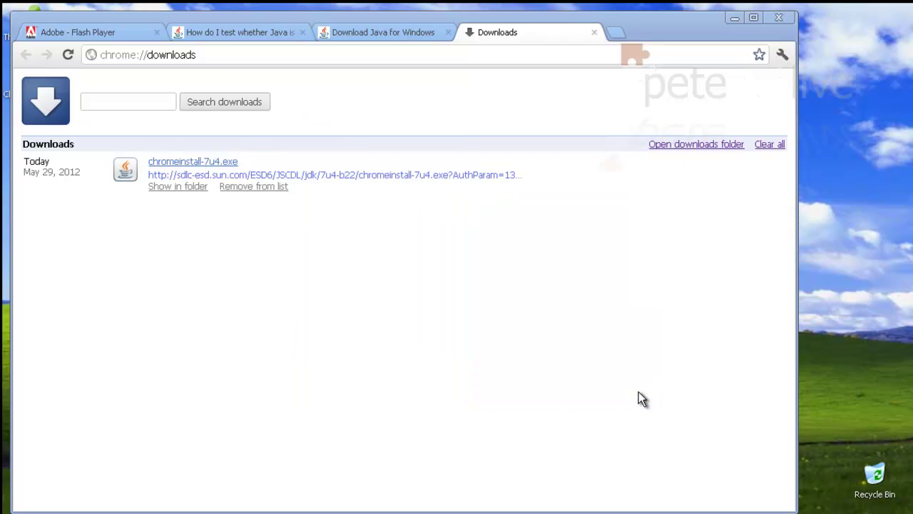
Step: Reload the Java test page and allow Java to always run on this site
click(263, 32)
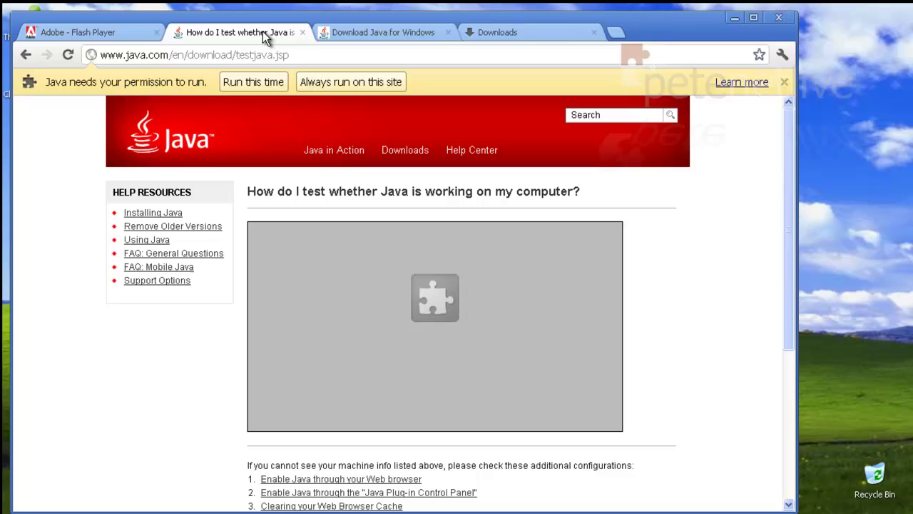
click(67, 56)
click(337, 84)
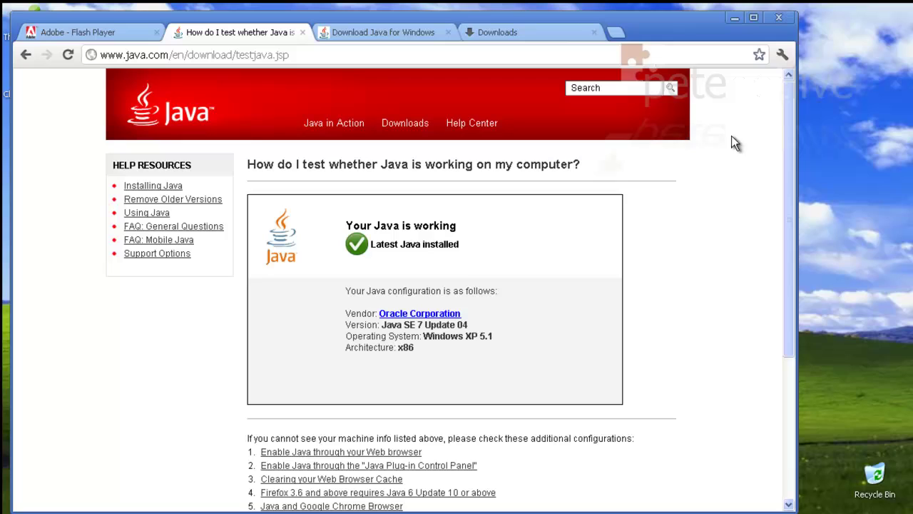
click(783, 55)
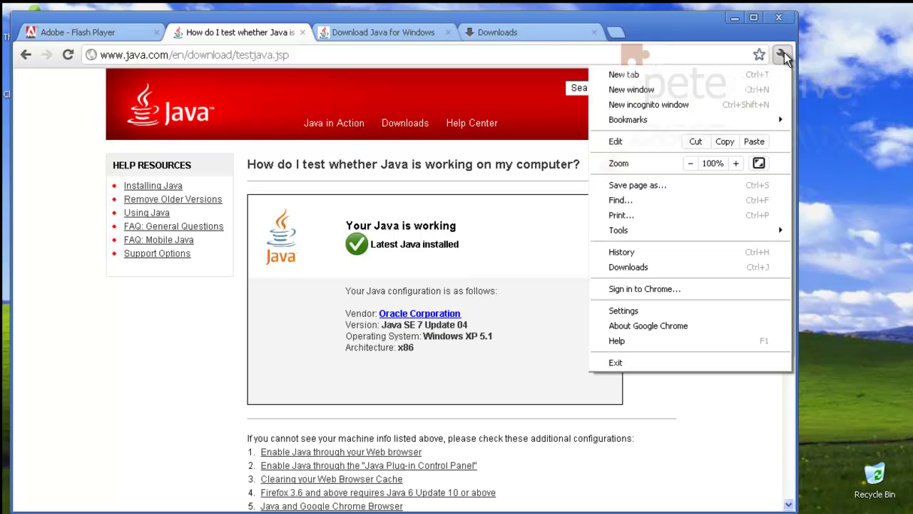
click(661, 312)
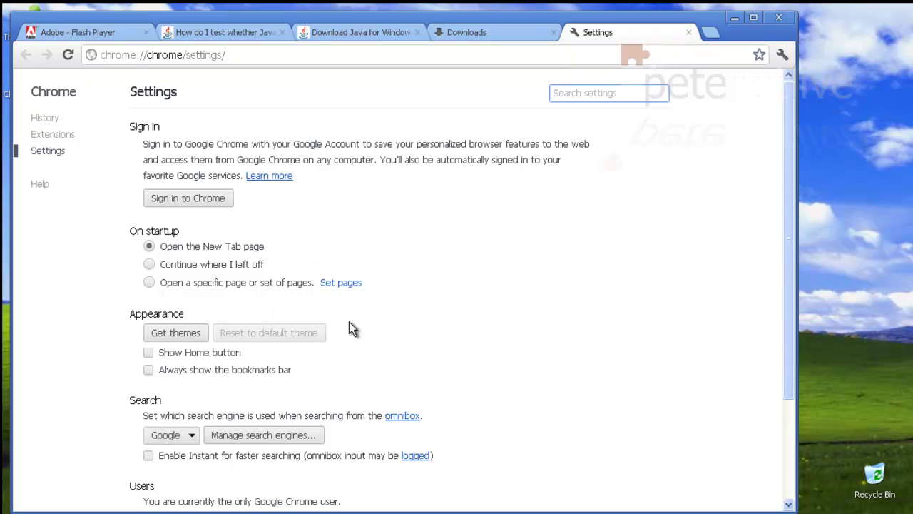
click(337, 283)
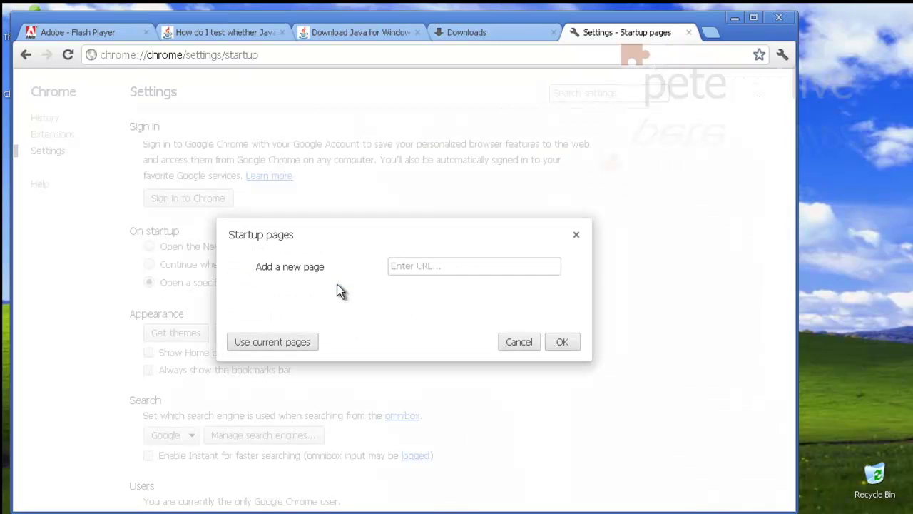
click(427, 267)
text(w)
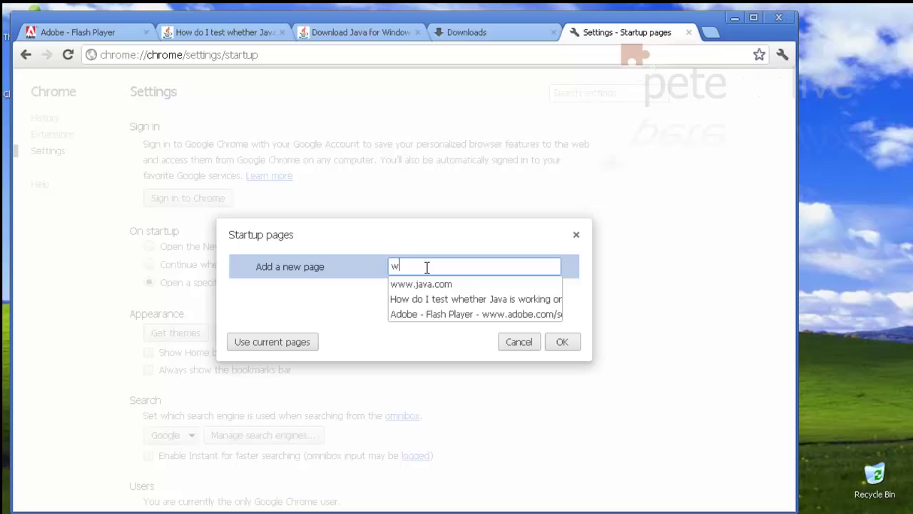
text(ww.google.com)
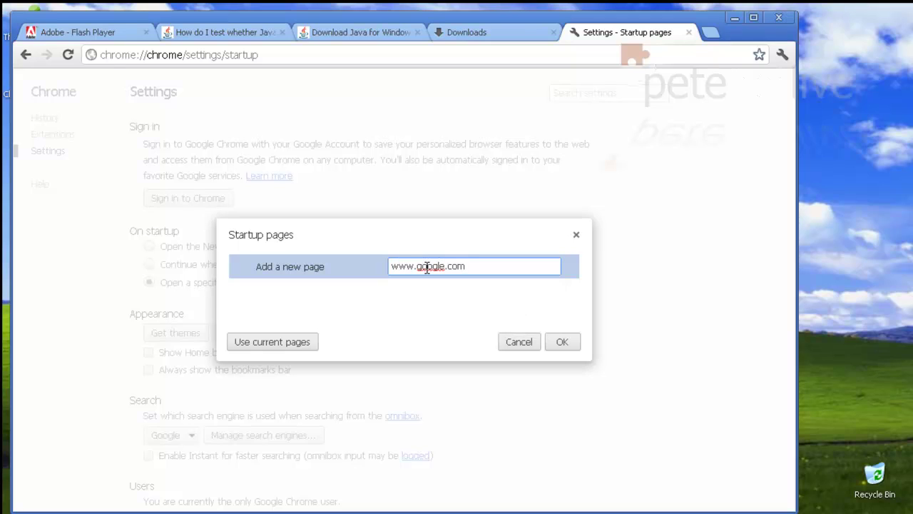
click(561, 341)
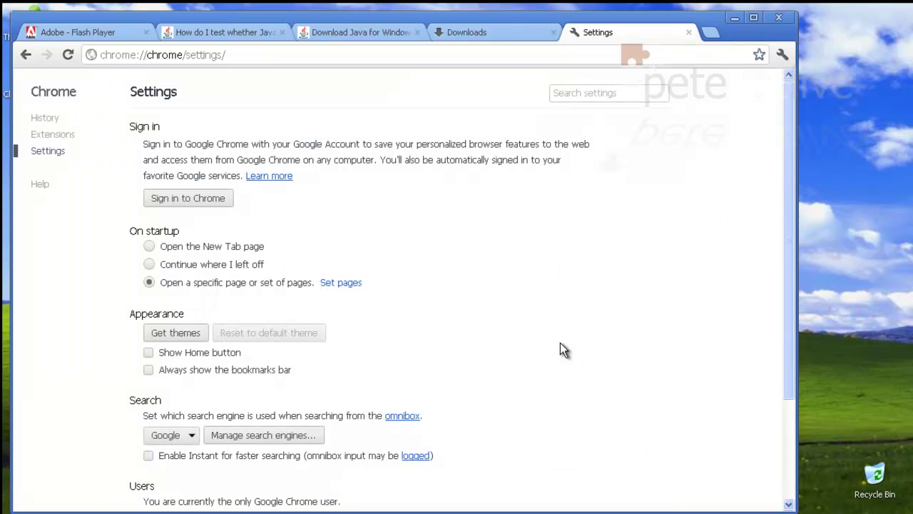
Step: Restart Chrome, set it as the default browser, and close it again
click(782, 17)
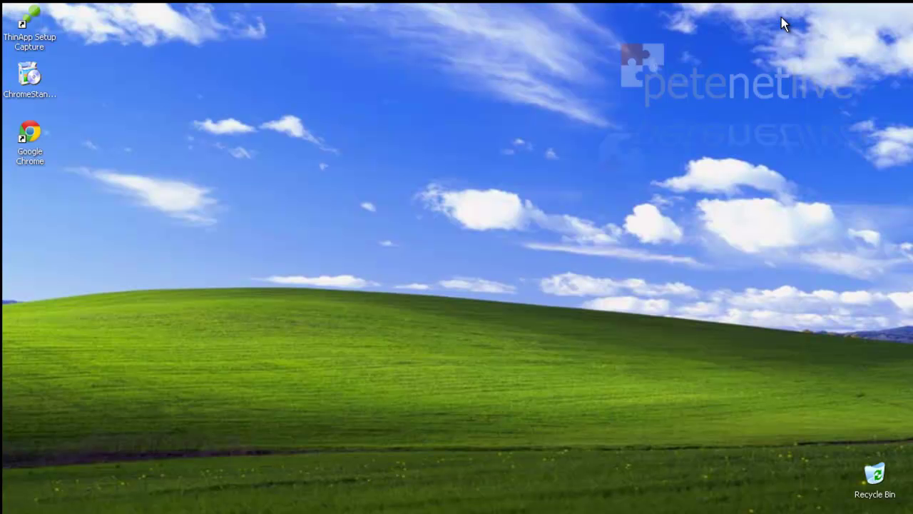
double_click(29, 137)
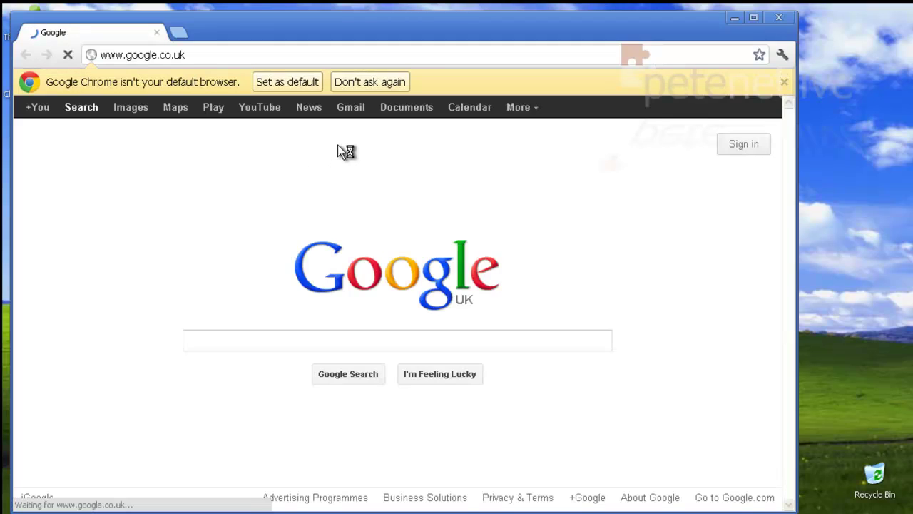
click(258, 81)
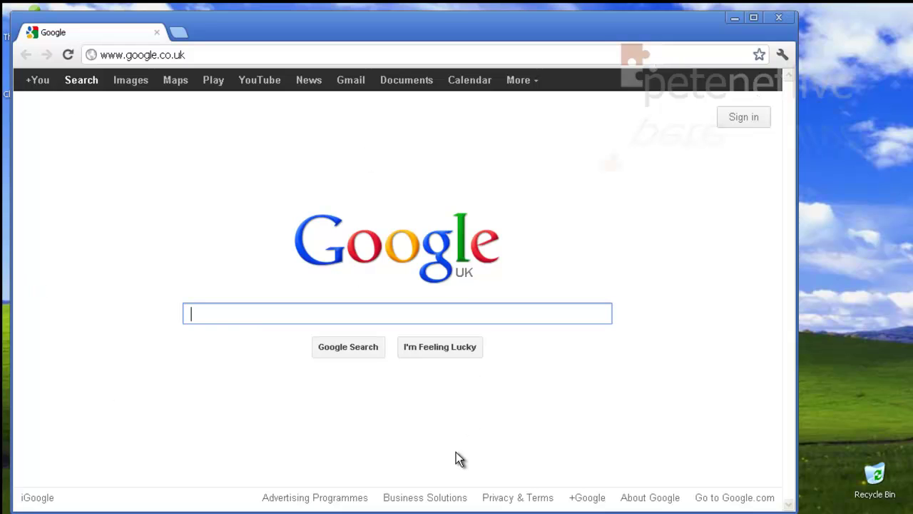
click(780, 18)
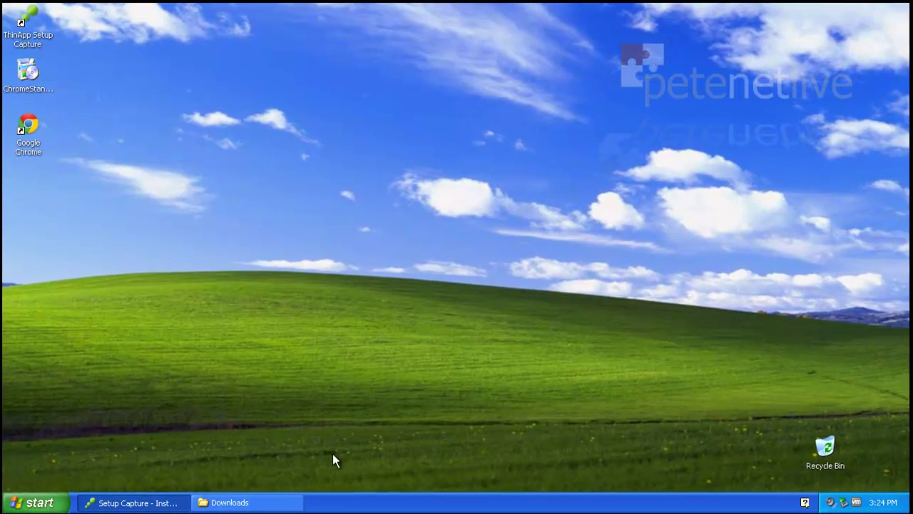
Step: Delete chromeinstall-7u4 from the Downloads folder and close the folder window
click(266, 505)
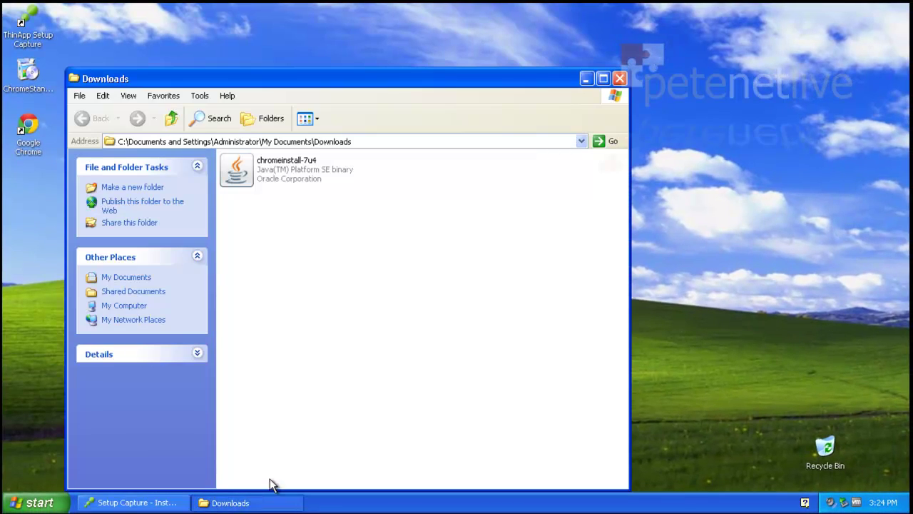
right_click(246, 165)
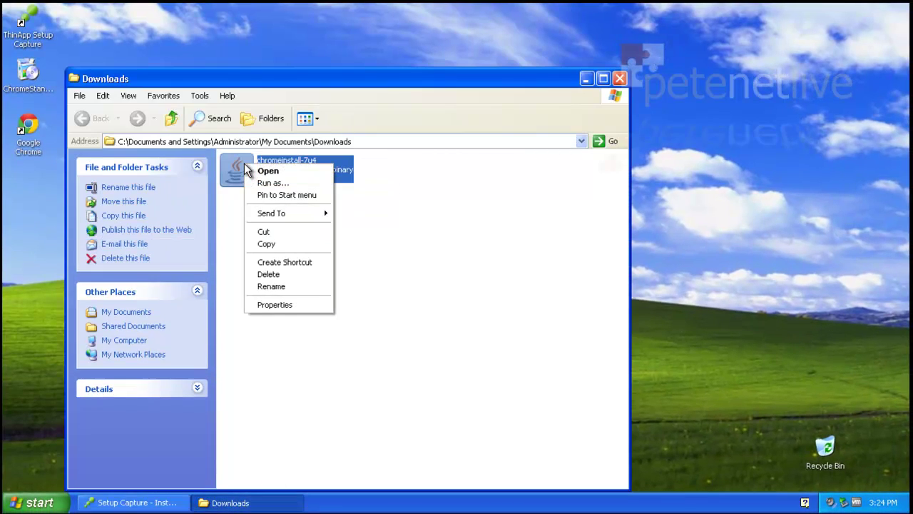
click(267, 279)
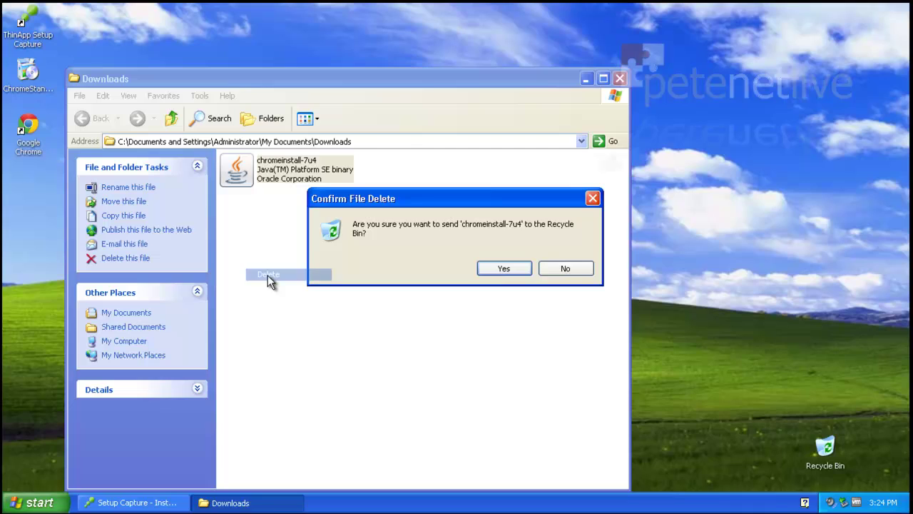
click(500, 269)
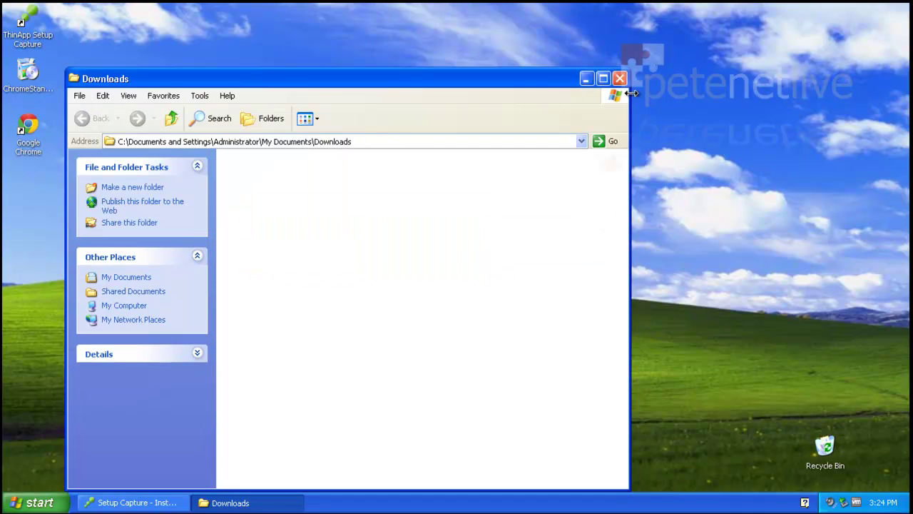
click(620, 78)
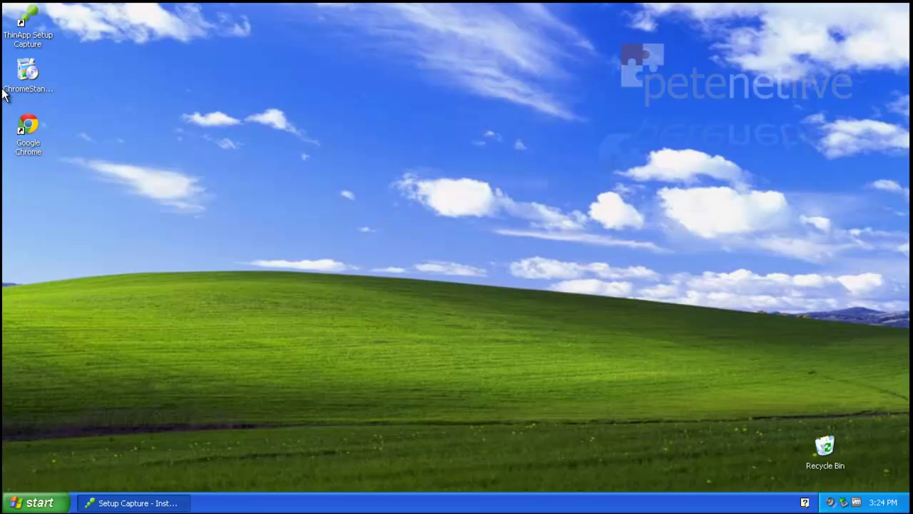
Step: Delete the ChromeStandaloneSetup file from the guest desktop
right_click(29, 77)
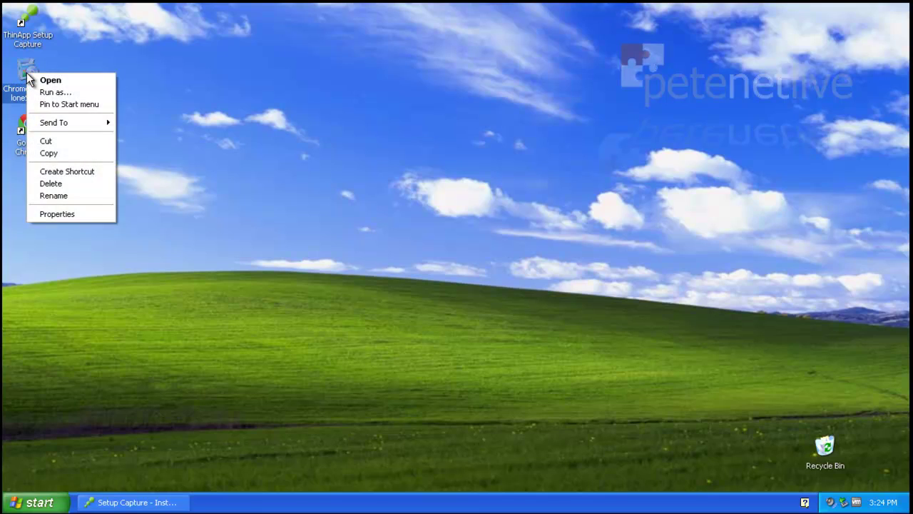
click(62, 187)
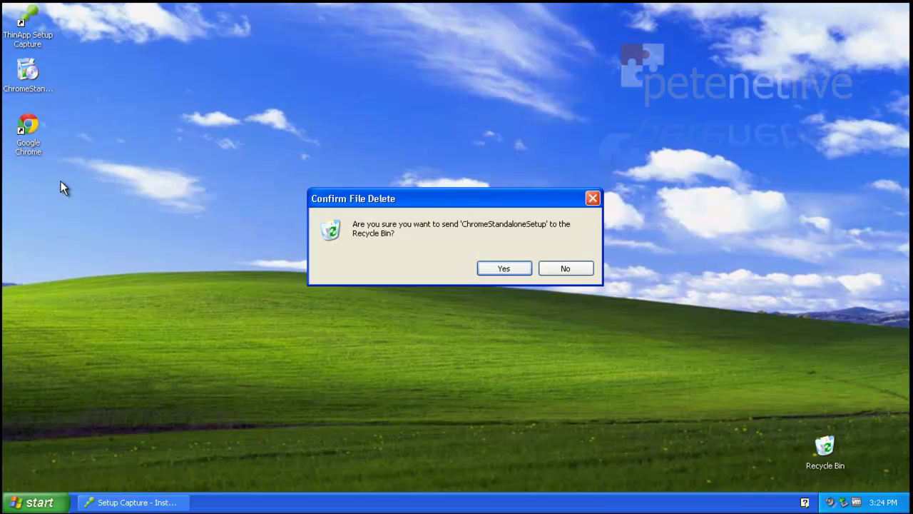
click(503, 269)
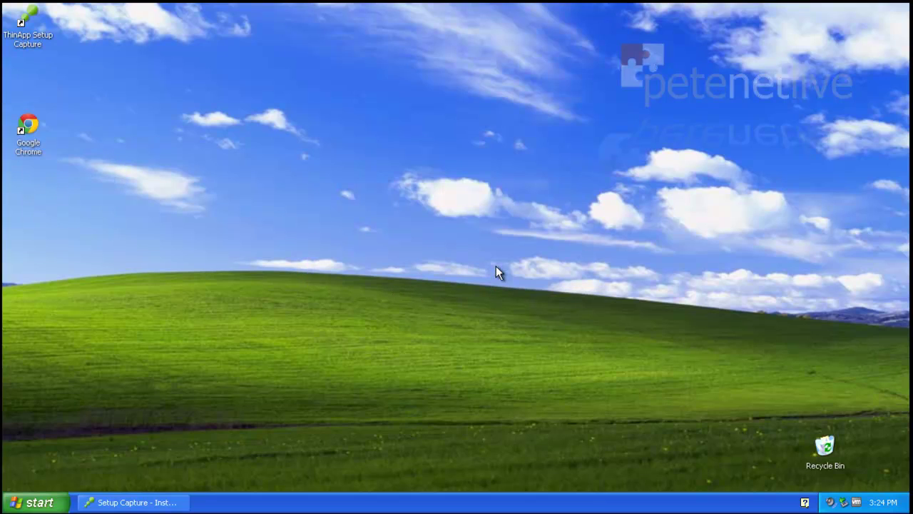
Step: Empty the Recycle Bin on the Windows XP desktop
right_click(821, 446)
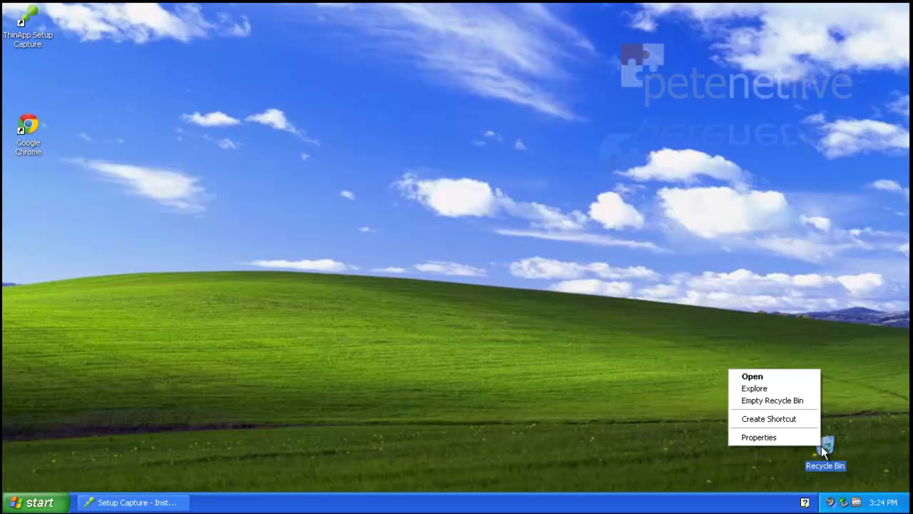
click(775, 401)
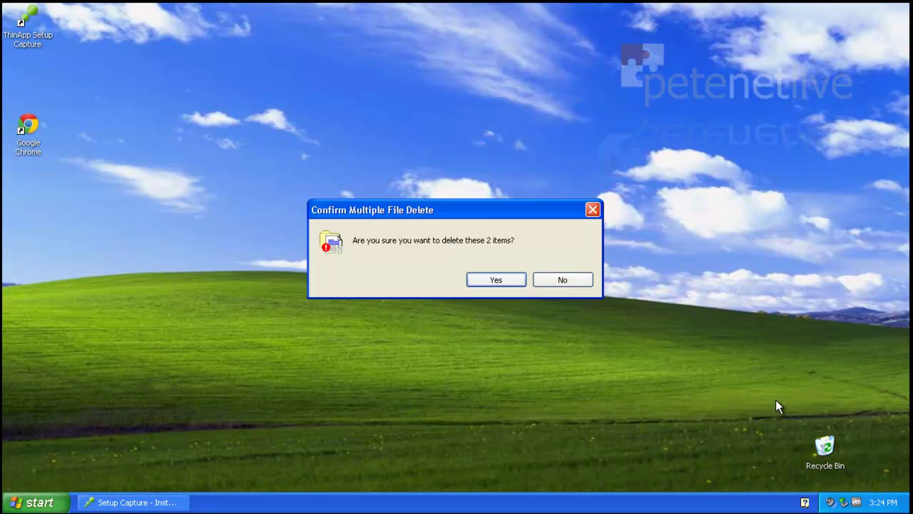
click(505, 282)
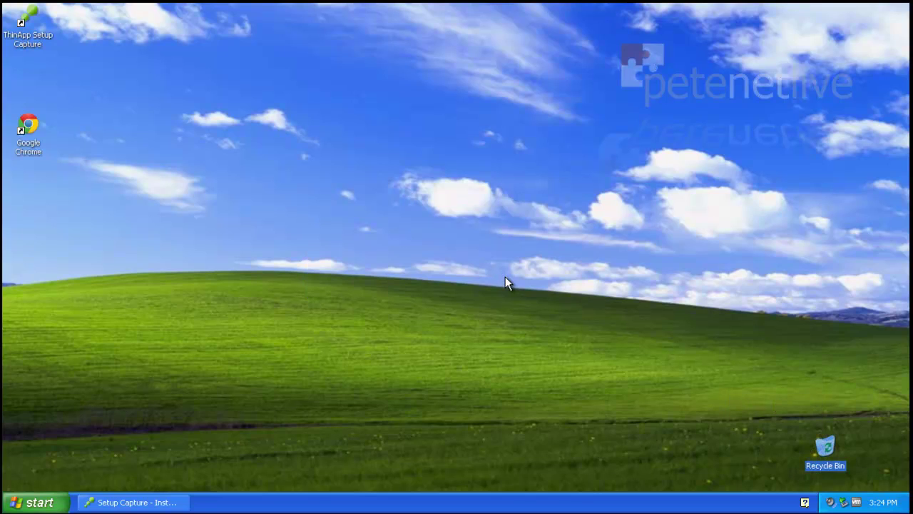
Step: Restore the Setup Capture wizard and run the postscan of the configured system
click(155, 500)
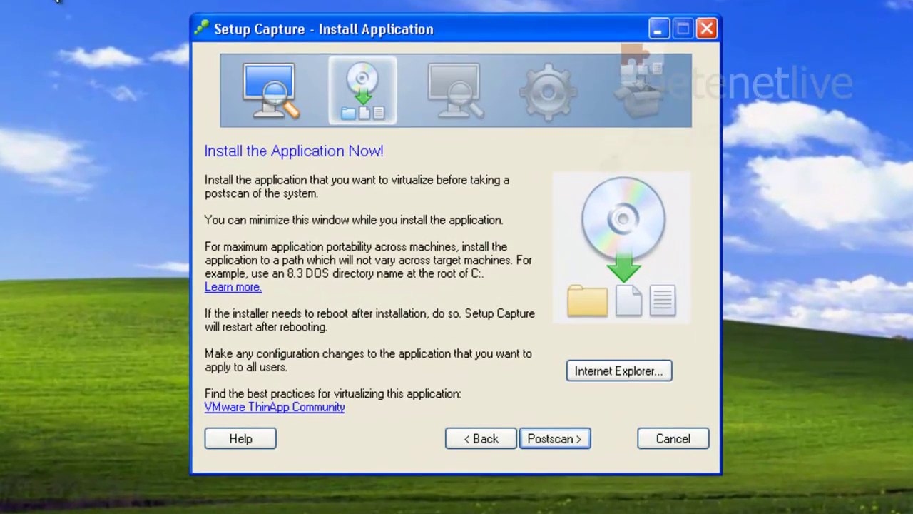
click(547, 438)
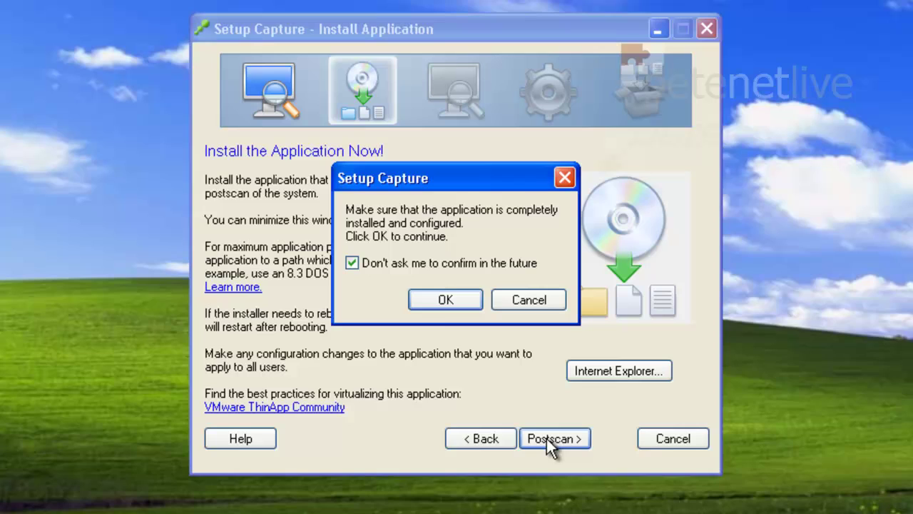
click(430, 302)
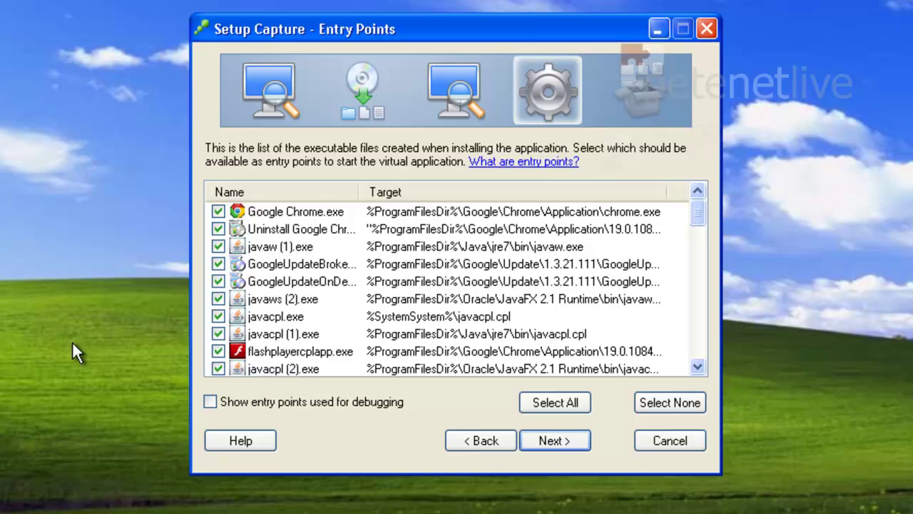
Step: Deselect the Chrome uninstaller, Google Update, Java and Flash entry points, leaving only Google Chrome.exe selected, and continue
click(219, 229)
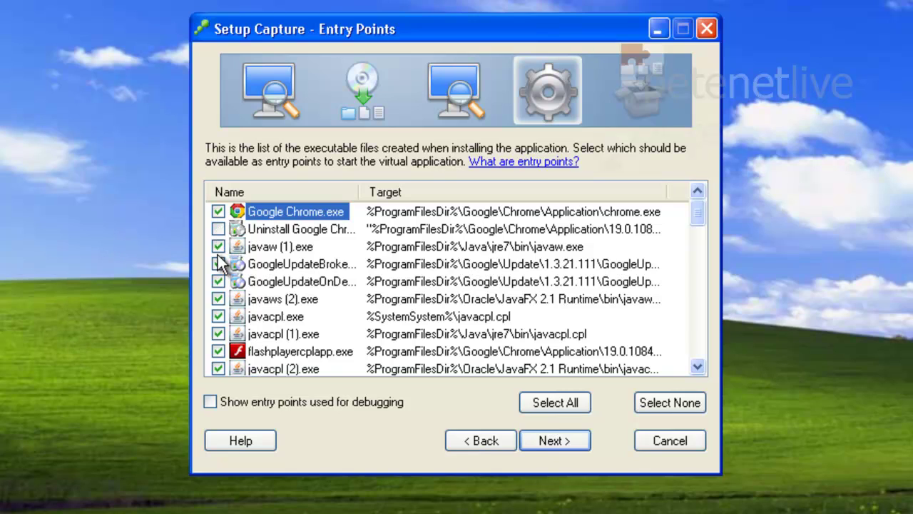
click(219, 246)
click(218, 264)
click(218, 281)
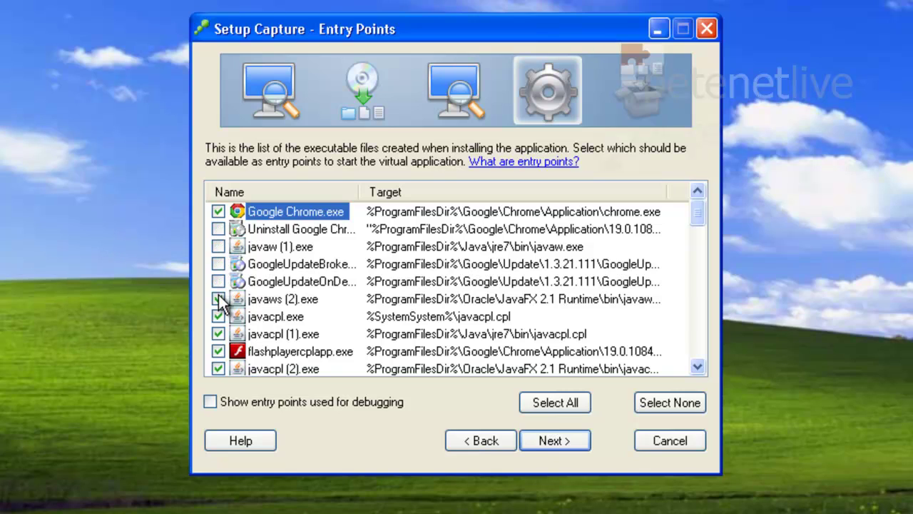
click(219, 299)
click(218, 317)
click(218, 333)
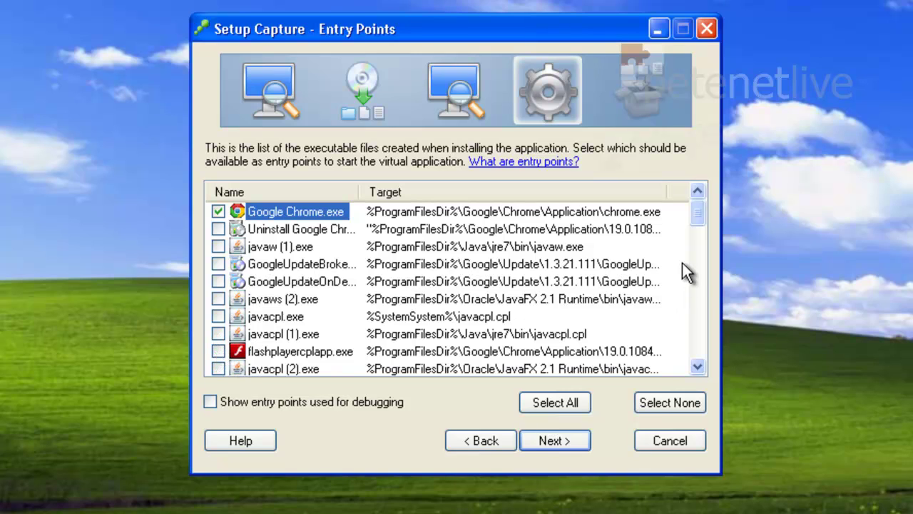
drag(697, 221, 698, 183)
click(551, 438)
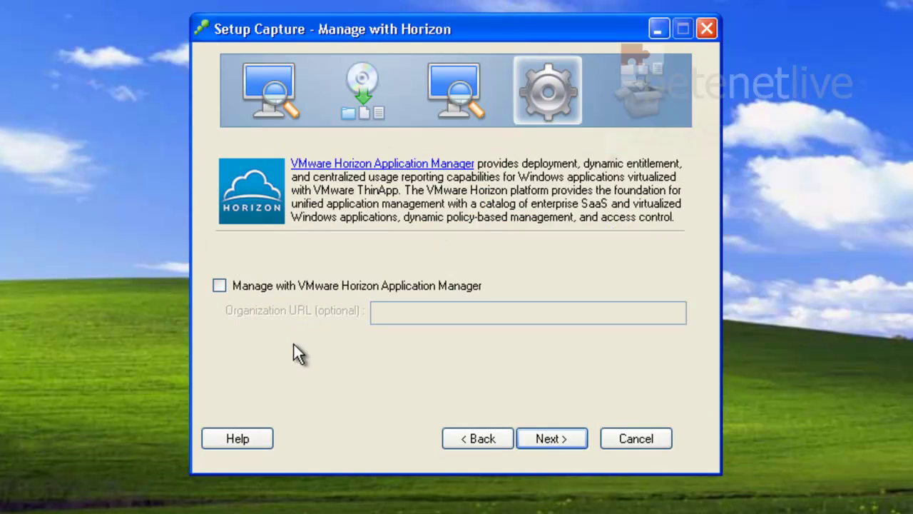
Step: Continue without Horizon management, authorising Everyone to run the package and using the Merged isolation mode
click(551, 436)
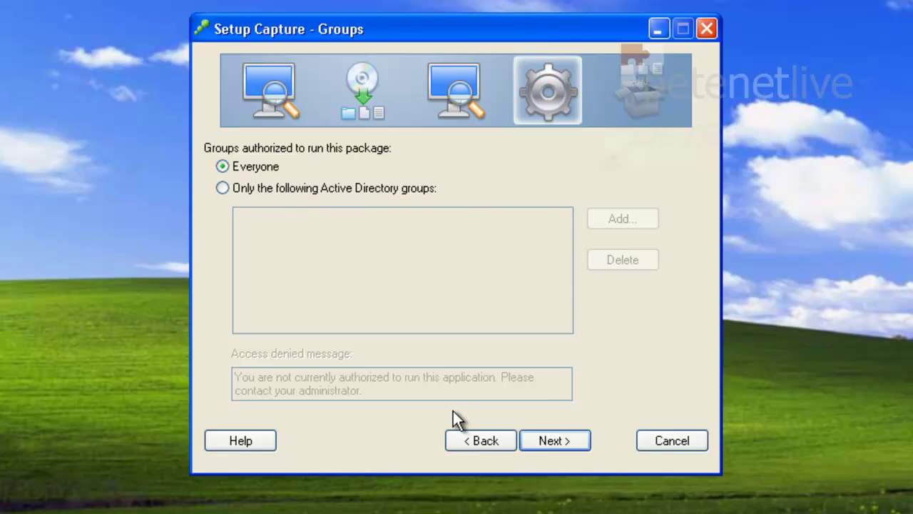
click(560, 442)
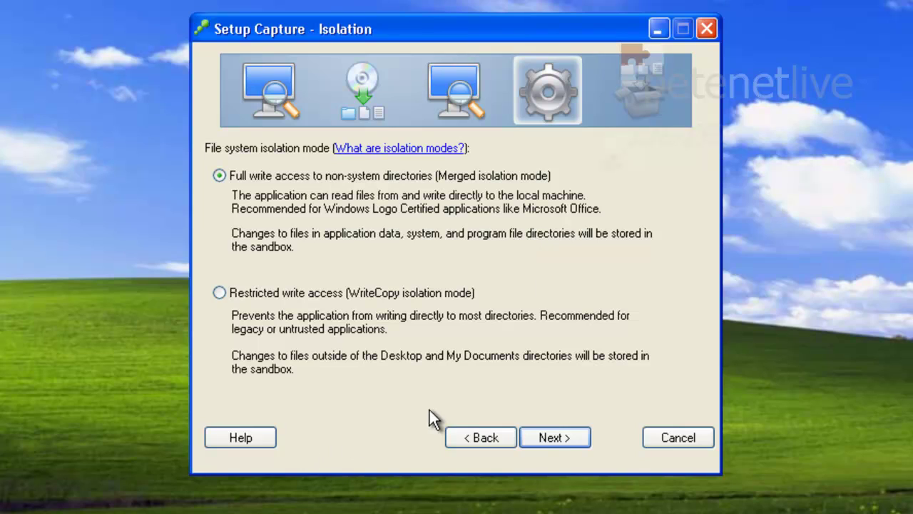
click(555, 436)
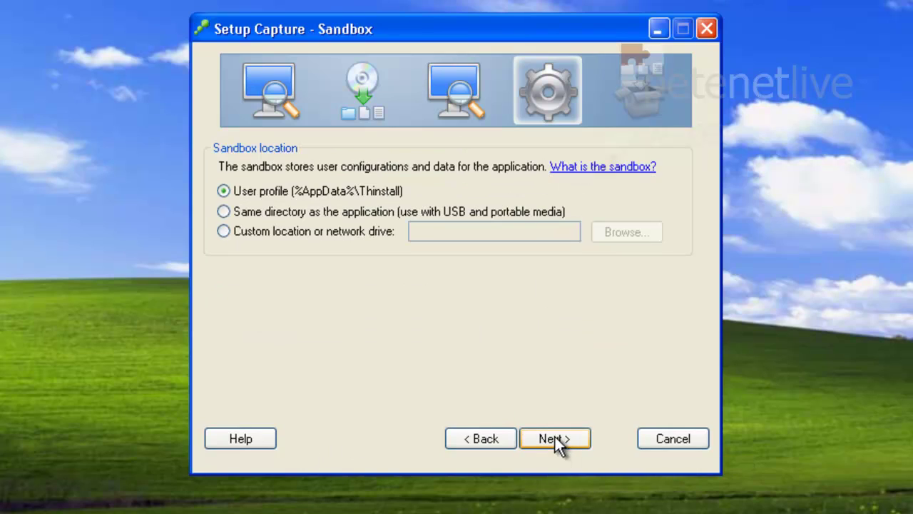
Step: Keep the sandbox in the user profile and decline sending usage statistics to VMware
click(477, 498)
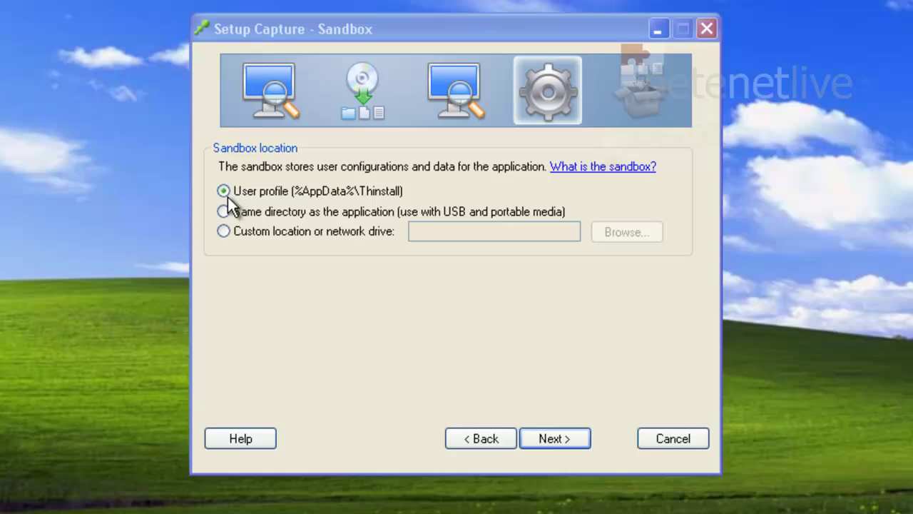
click(273, 198)
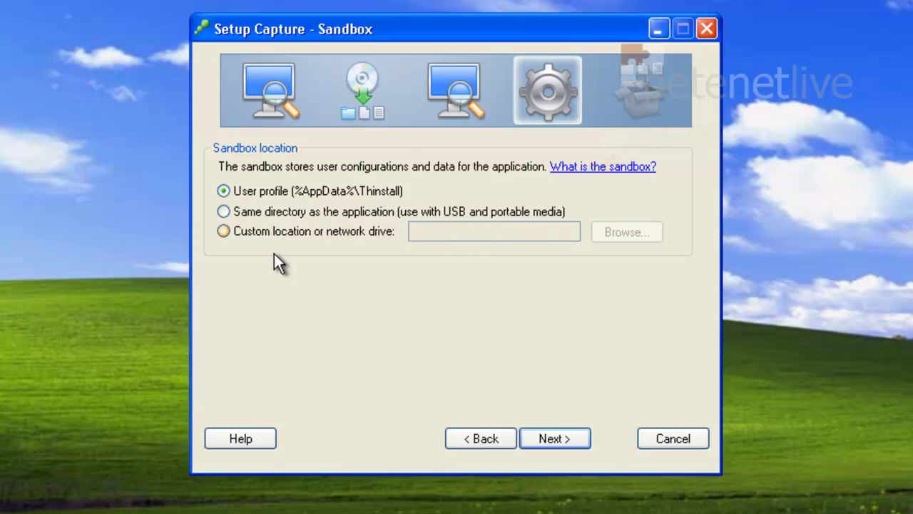
click(546, 437)
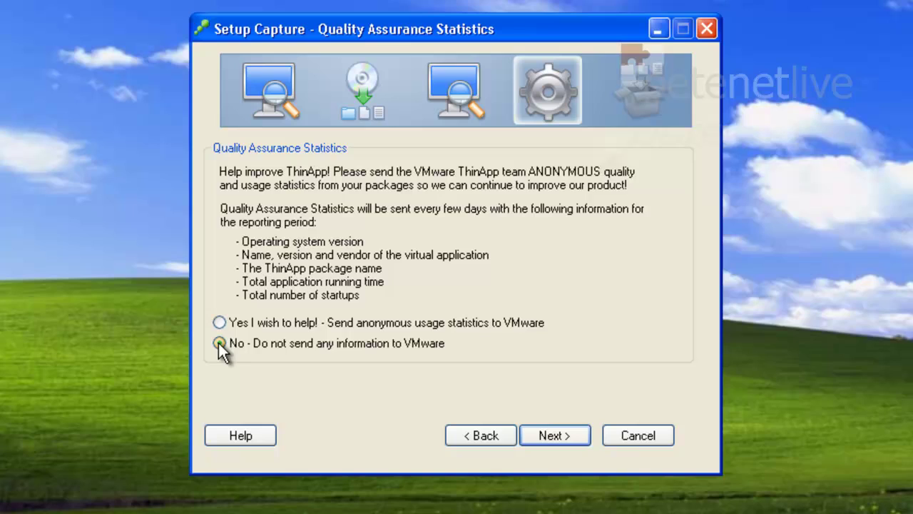
click(547, 435)
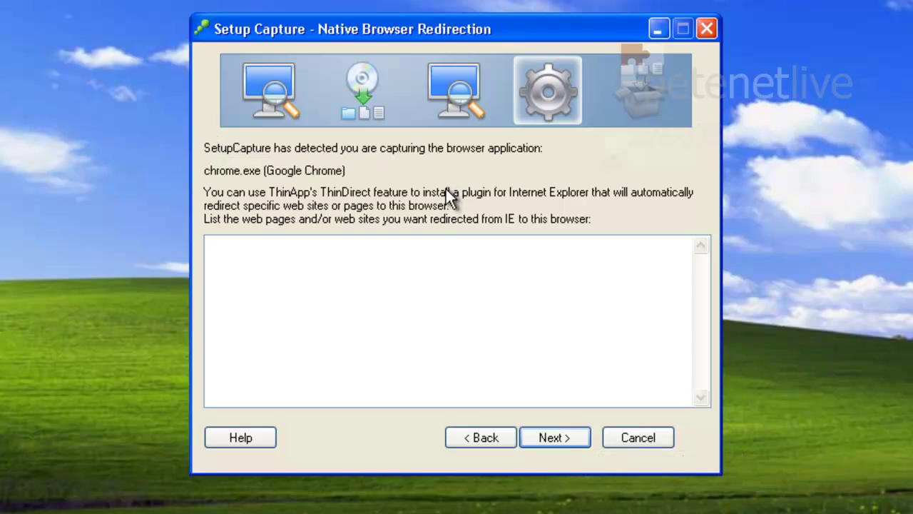
click(388, 318)
text(http://www.pete)
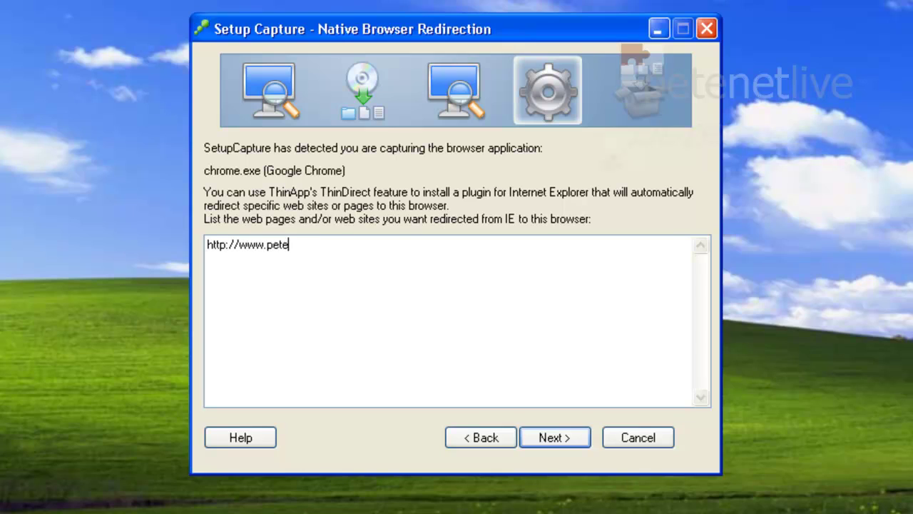
text(netlive.com)
drag(351, 245, 204, 244)
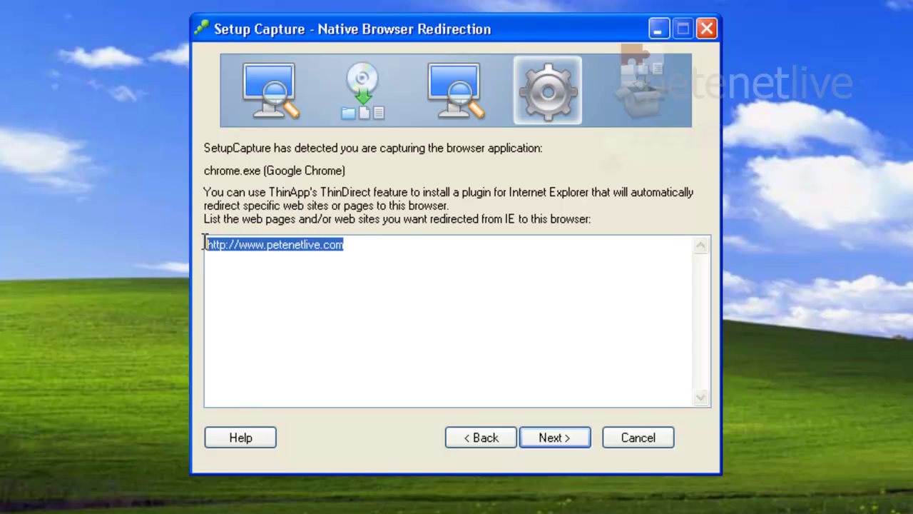
key(Delete)
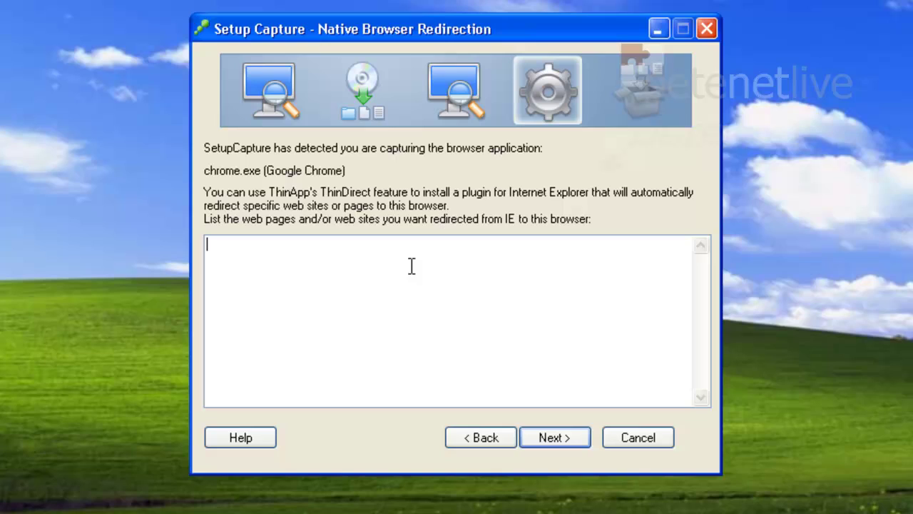
Step: Continue without browser redirection and set the project's inventory name to Chrome_cw_Java
click(542, 432)
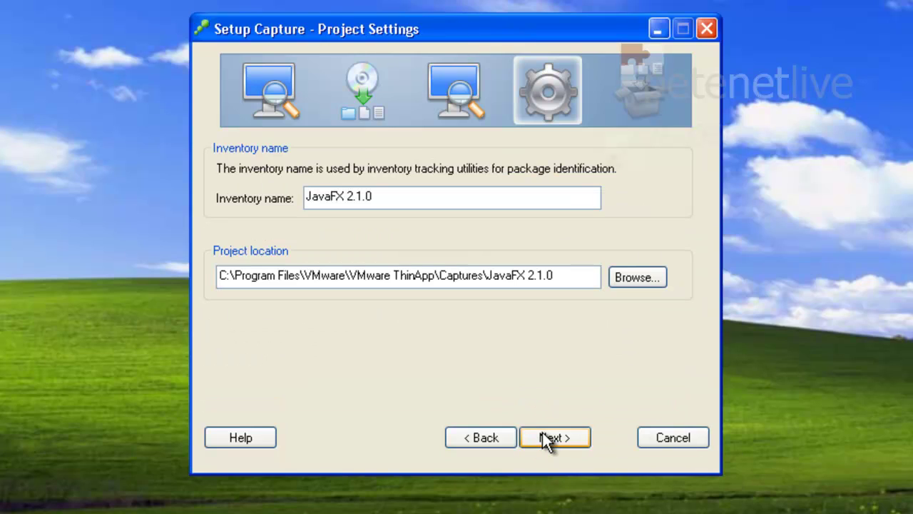
drag(388, 197, 263, 198)
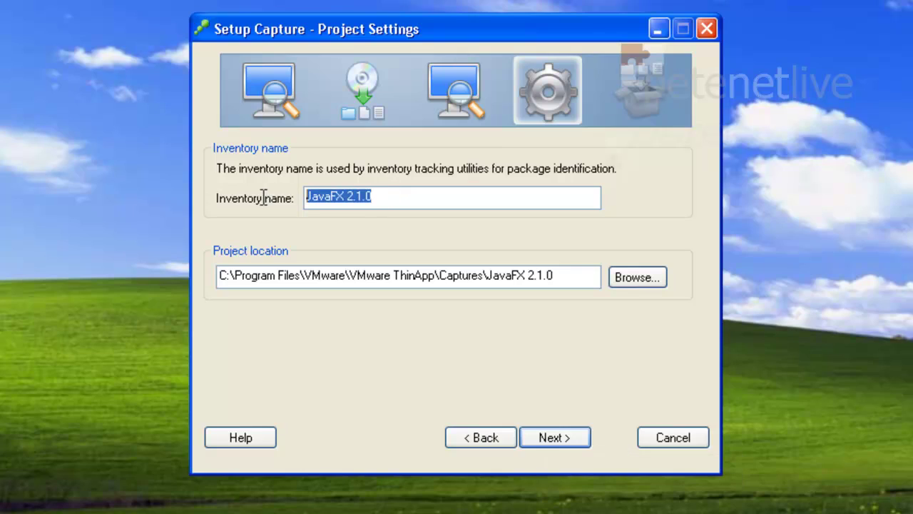
text(C)
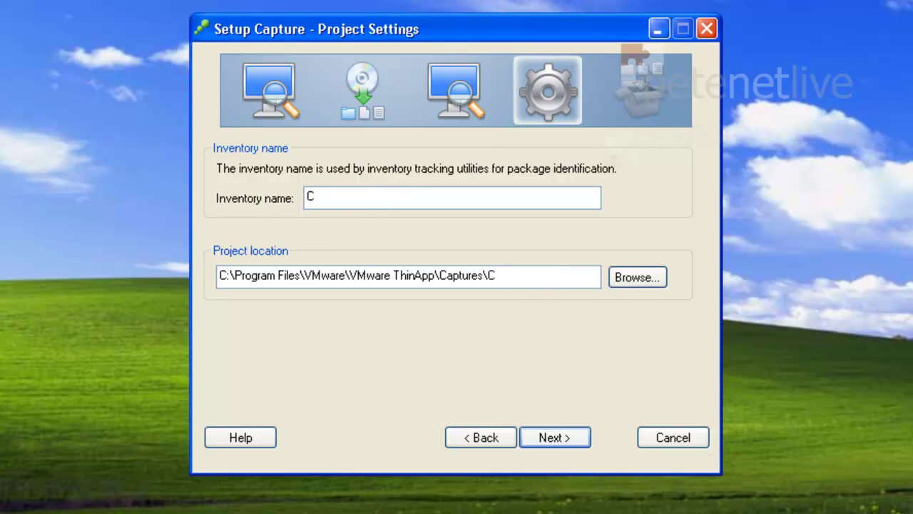
text(hrome_)
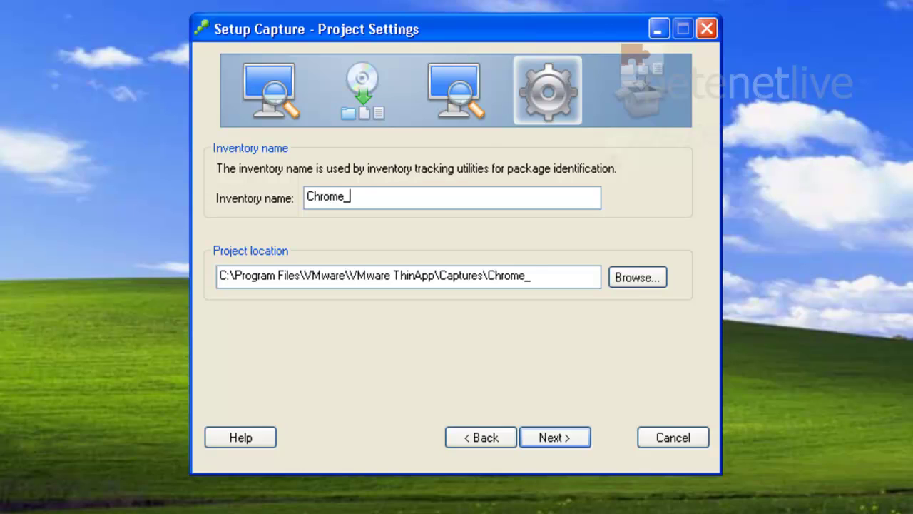
text(cw_Java)
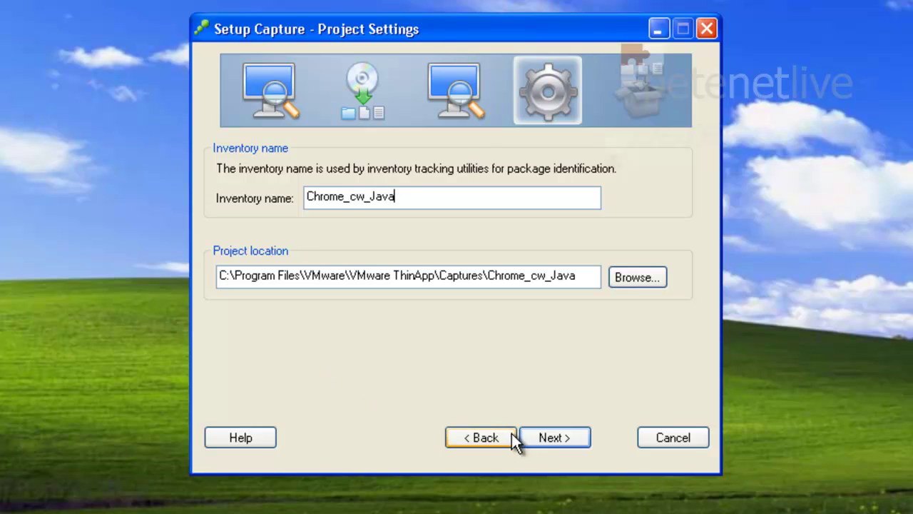
click(545, 436)
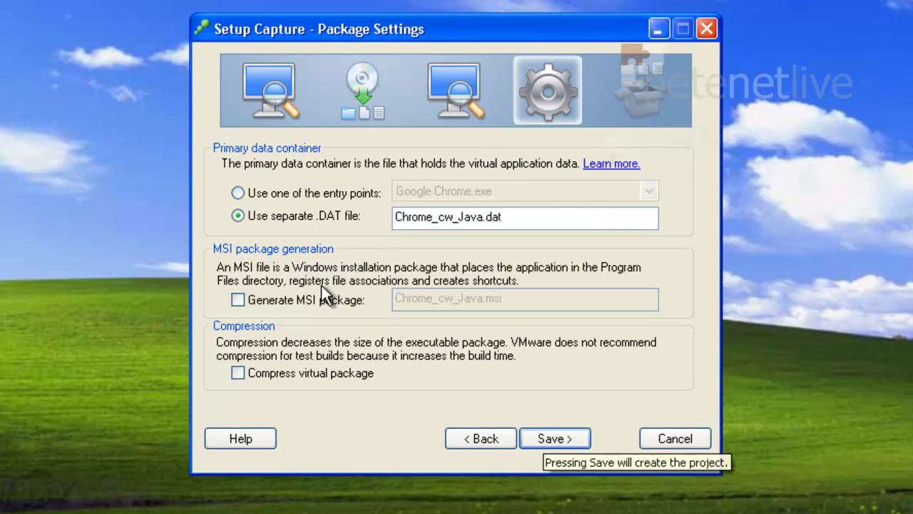
Step: Use the Google Chrome.exe entry point as primary data container and save the project, accepting the non-.dat container
click(239, 192)
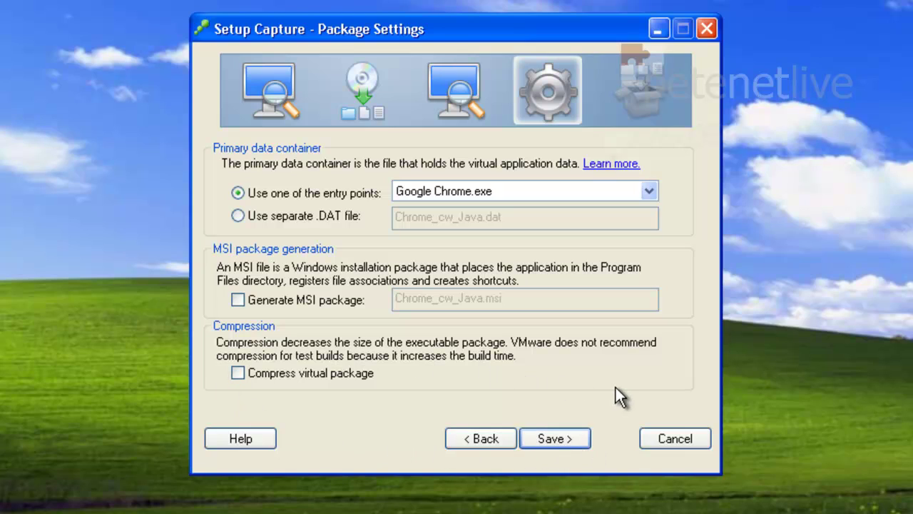
click(550, 438)
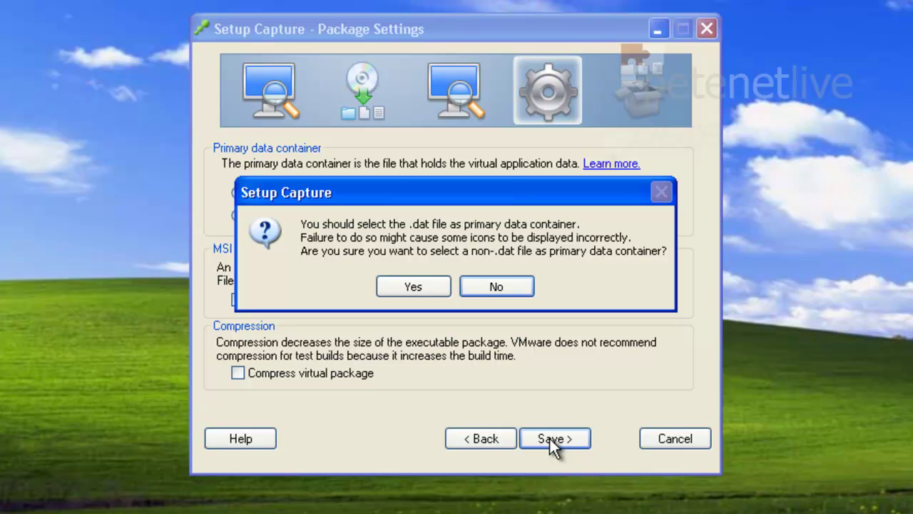
click(411, 285)
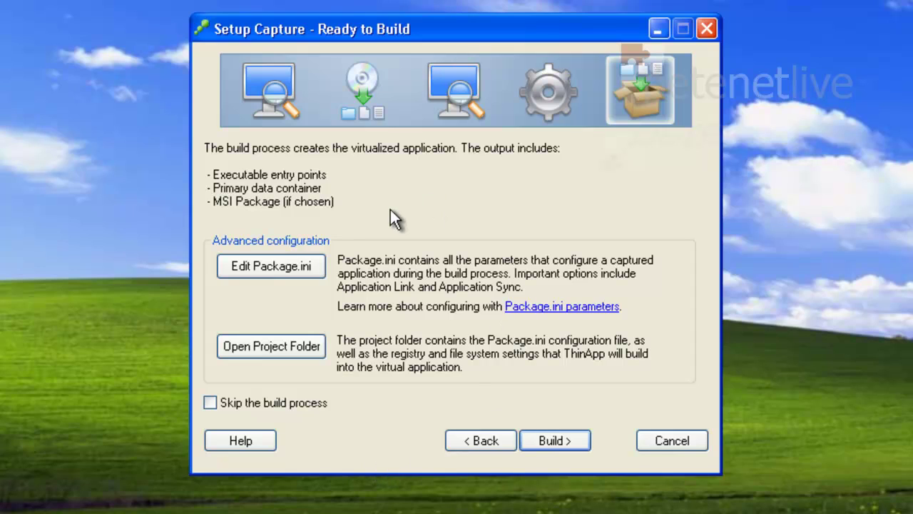
Step: Build the virtual application, finish the wizard and select the built Google Chrome file in the bin folder
click(554, 444)
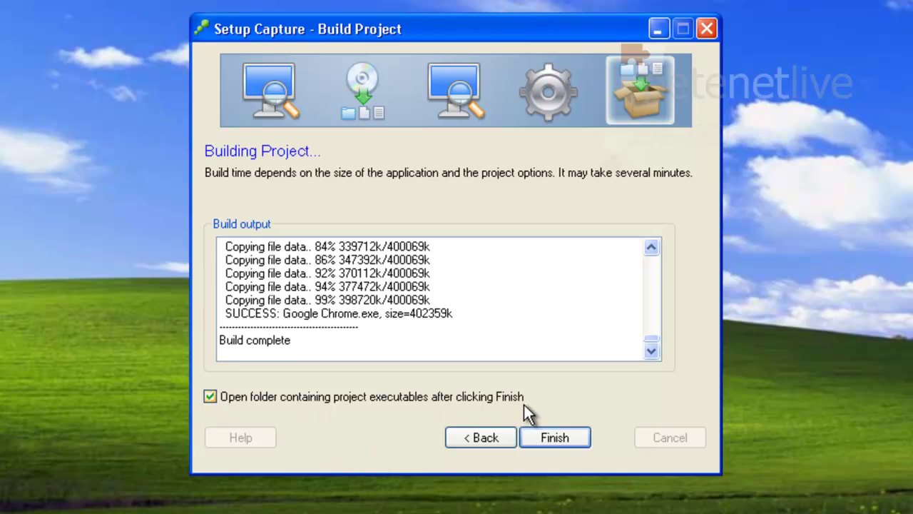
click(558, 438)
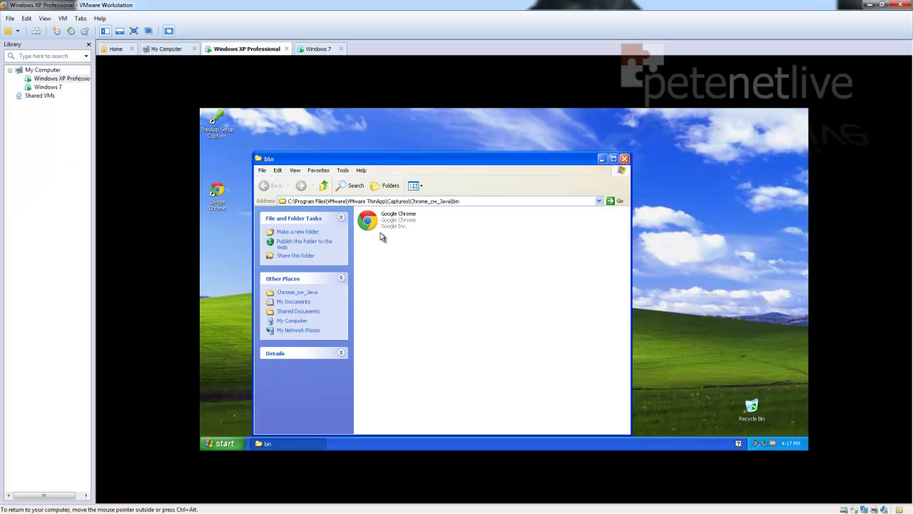
click(203, 140)
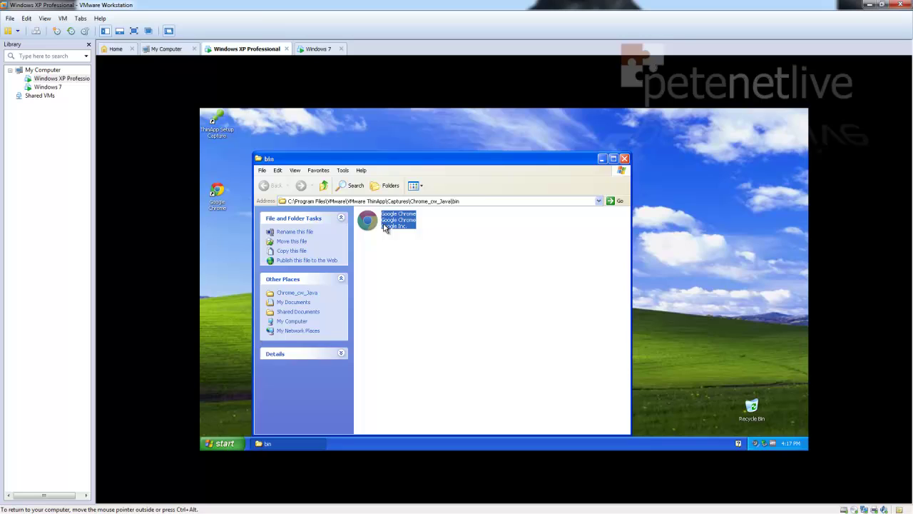
Step: Copy the built Google Chrome.exe from the Windows XP VM through the host's ThinApp folder to the Windows 7 VM's desktop, placing it below the Recycle Bin
drag(389, 224, 30, 221)
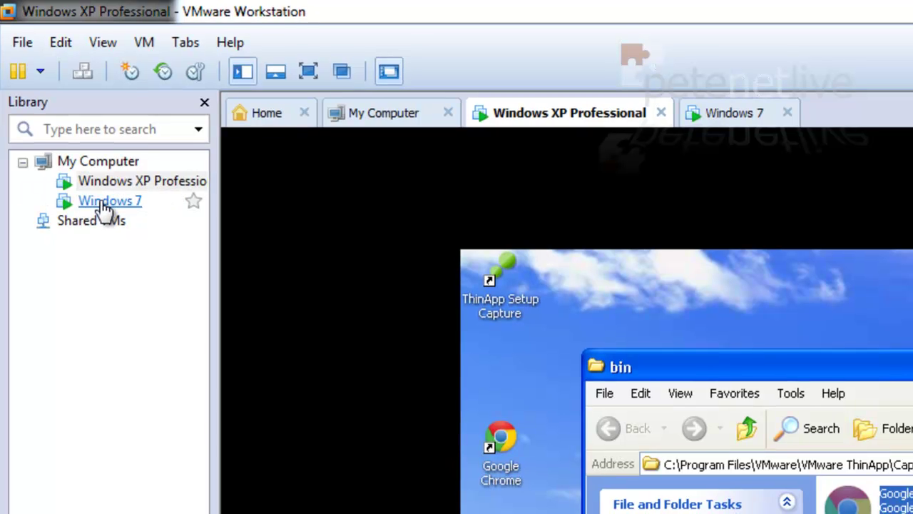
click(107, 203)
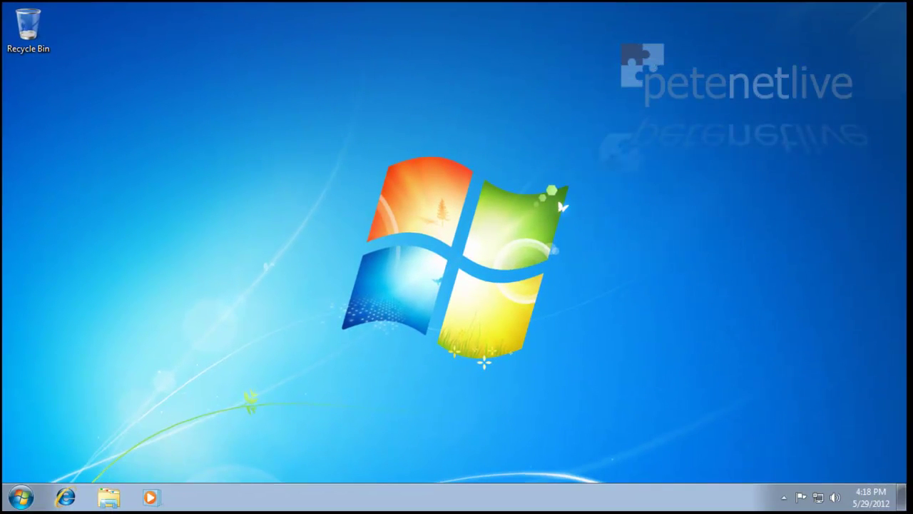
drag(61, 190, 550, 281)
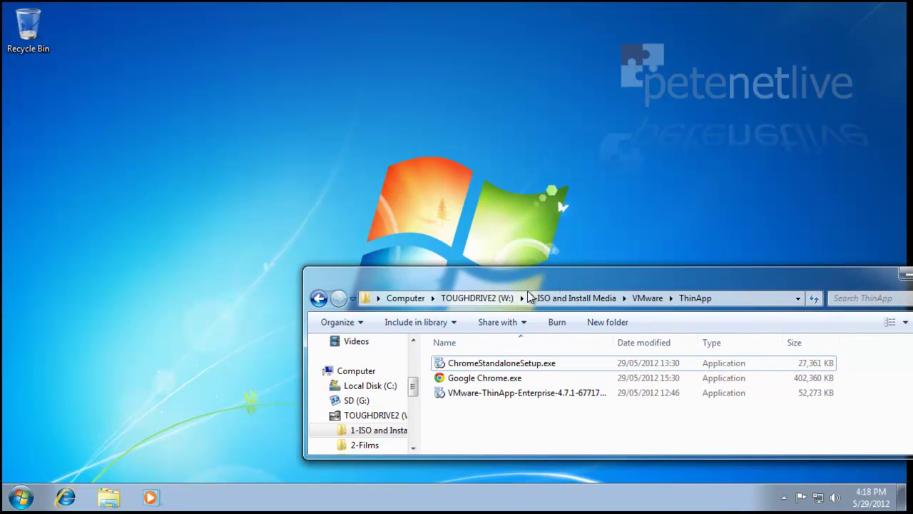
drag(448, 381, 58, 153)
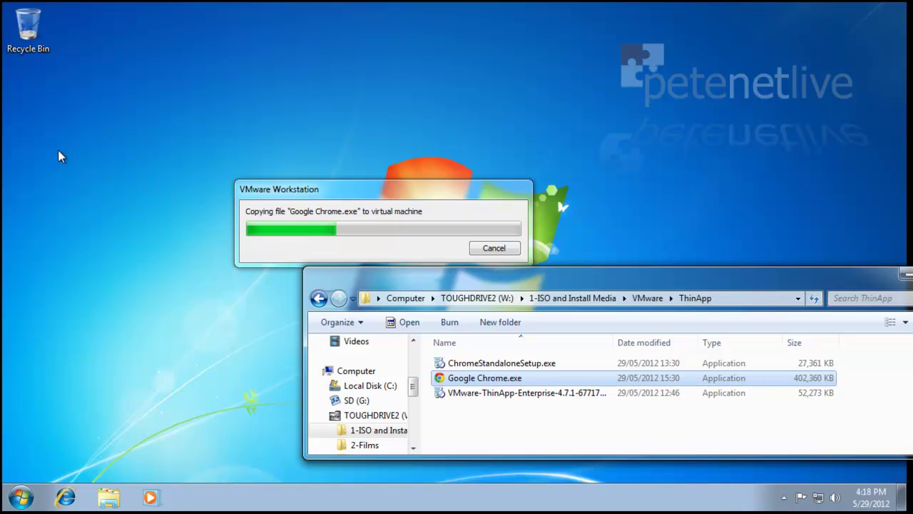
click(907, 276)
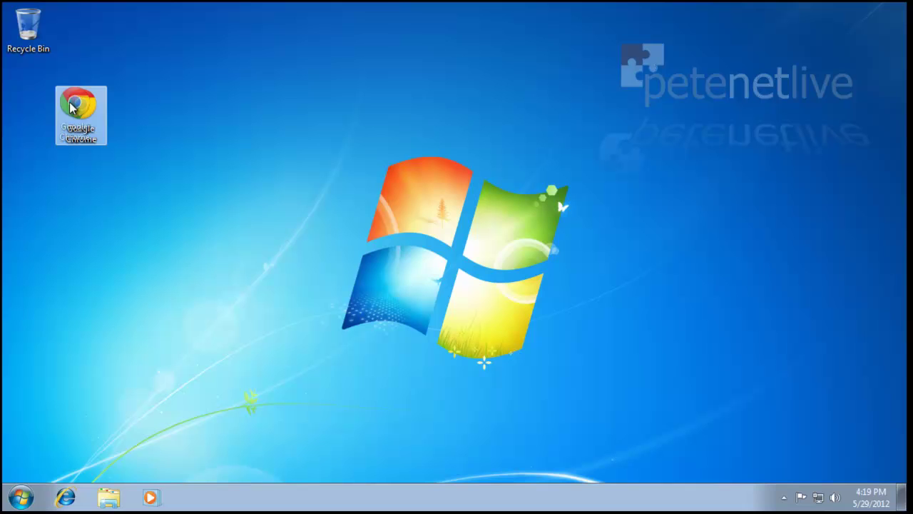
drag(83, 107, 30, 107)
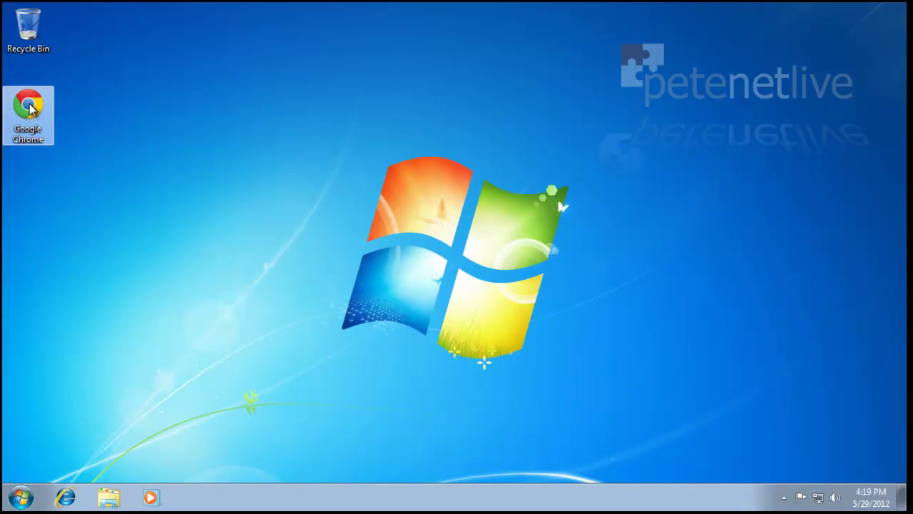
Step: Launch the virtualized Google Chrome from the Windows 7 desktop and close the browser again
right_click(30, 107)
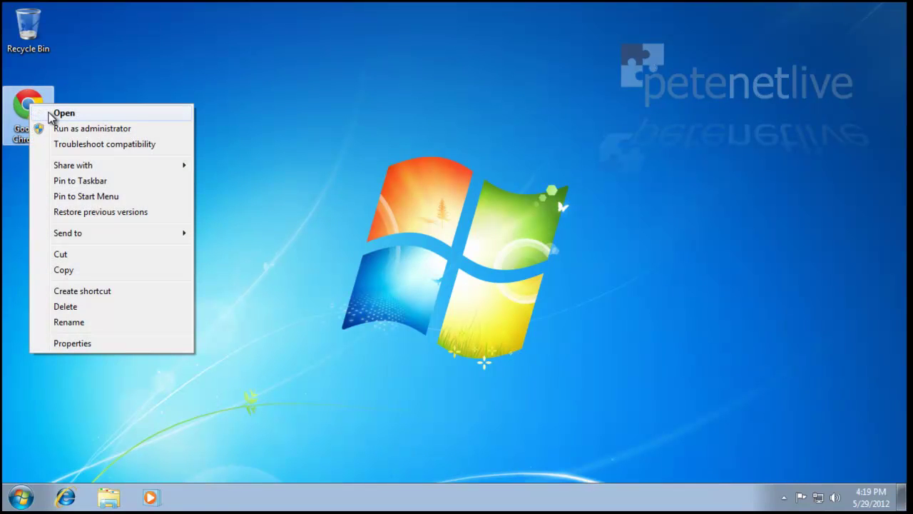
click(51, 114)
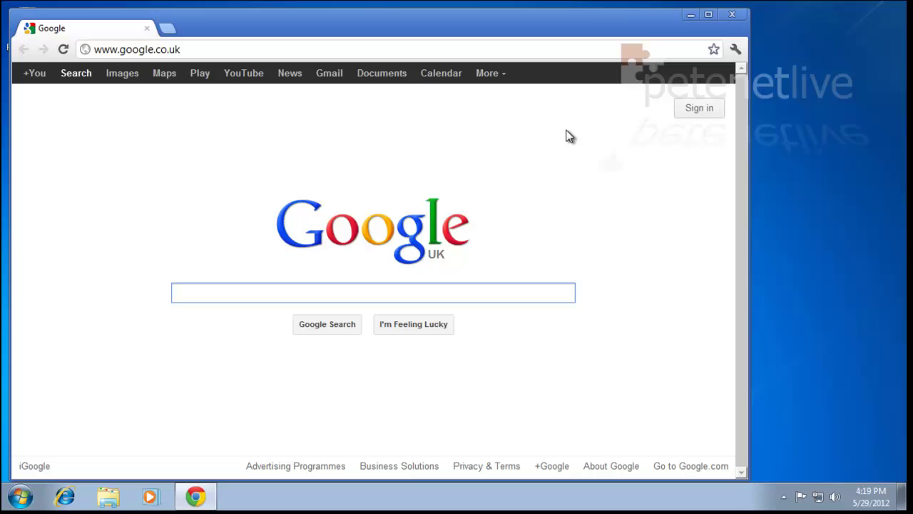
click(733, 15)
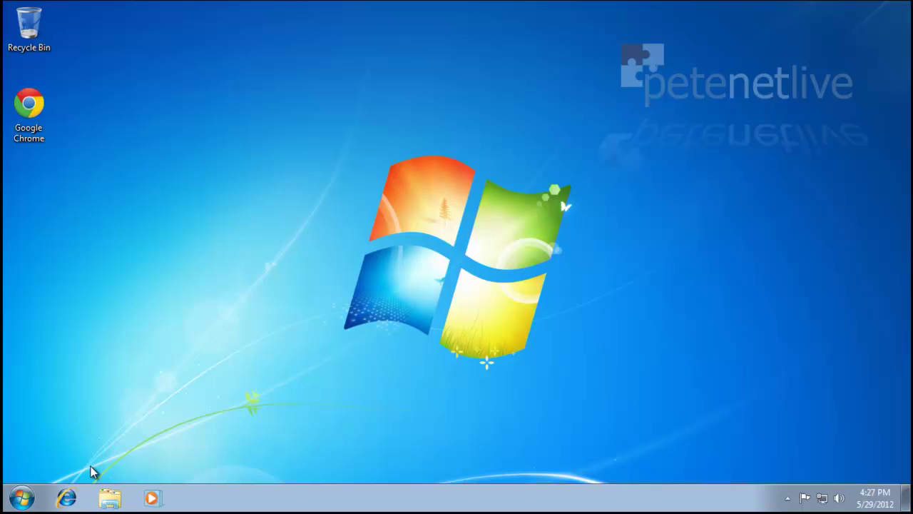
Step: Open Windows Explorer and browse to the user's profile folder under Users on Local Disk (C:)
right_click(22, 497)
click(79, 485)
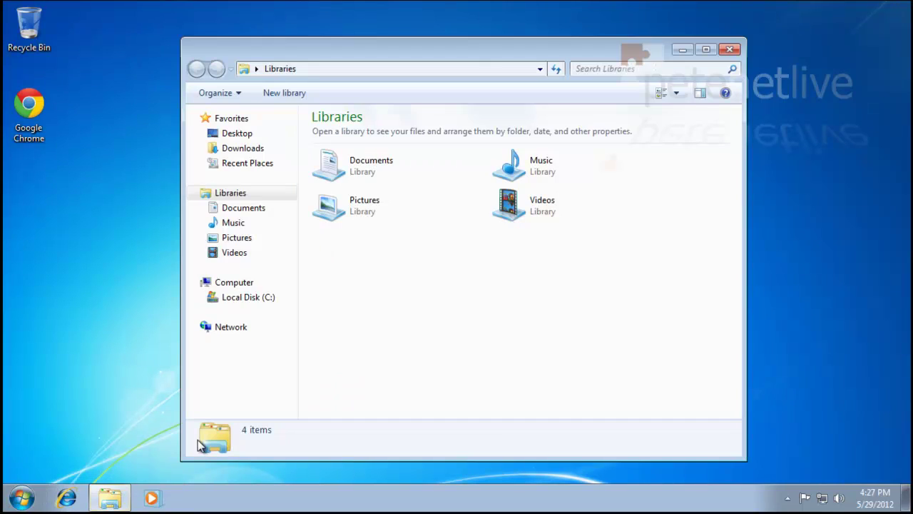
click(240, 298)
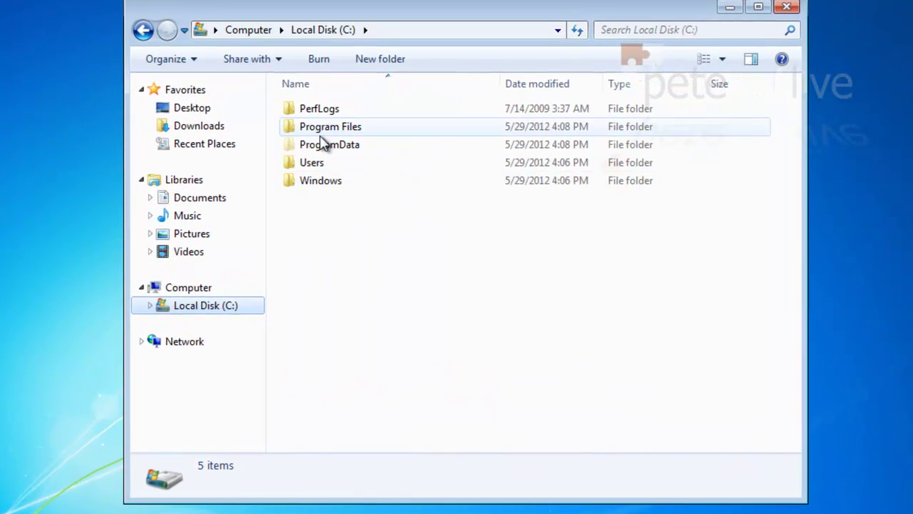
double_click(312, 162)
double_click(311, 127)
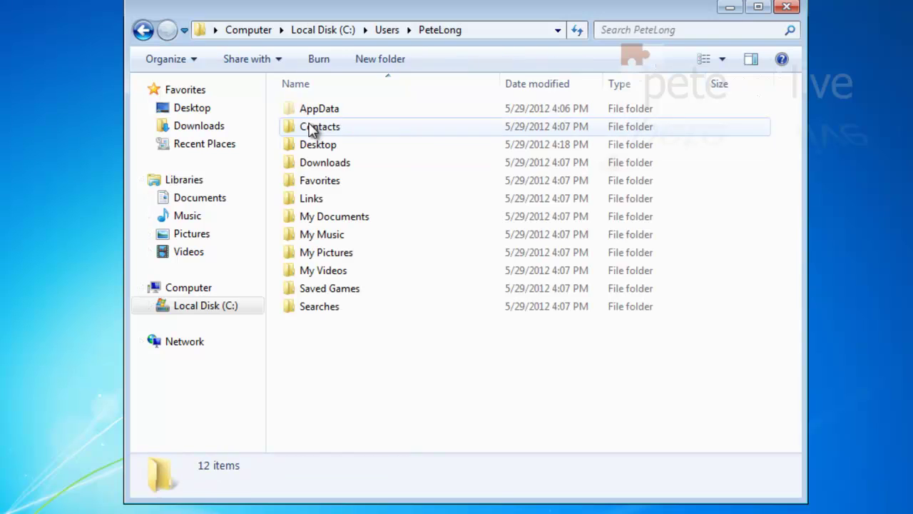
Step: Open the application's sandbox folder AppData\Roaming\Thinstall\Chrome_cw_Java to examine its contents
click(311, 110)
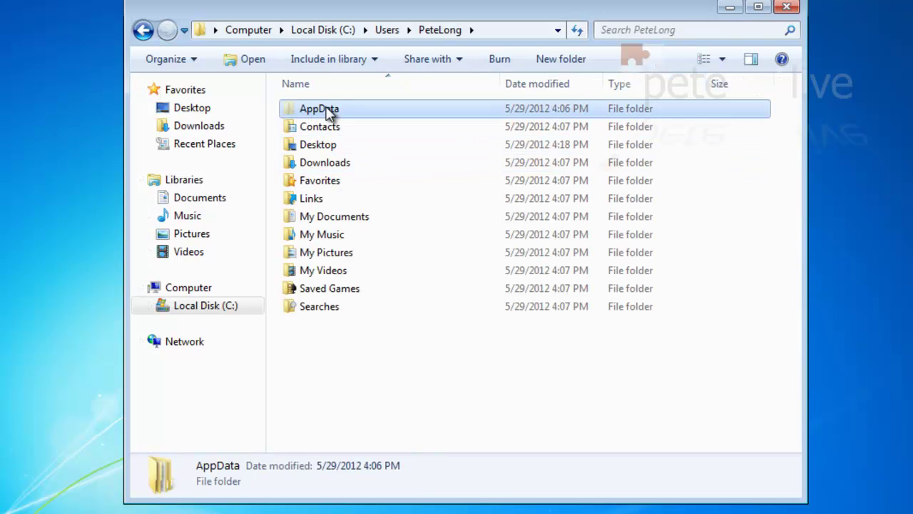
double_click(324, 113)
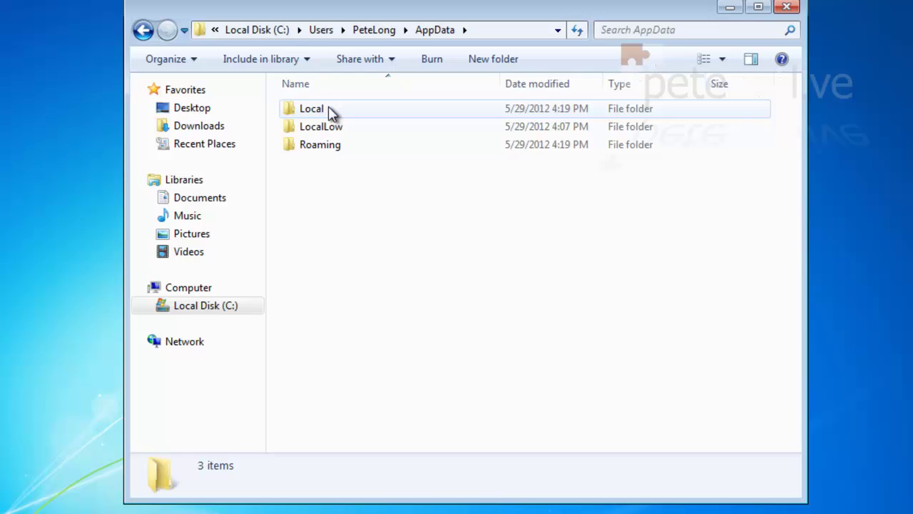
double_click(316, 146)
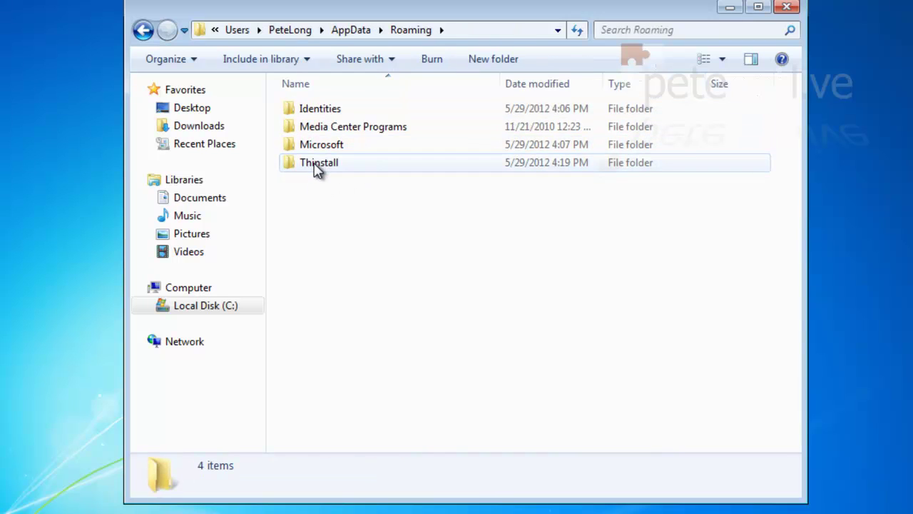
double_click(316, 162)
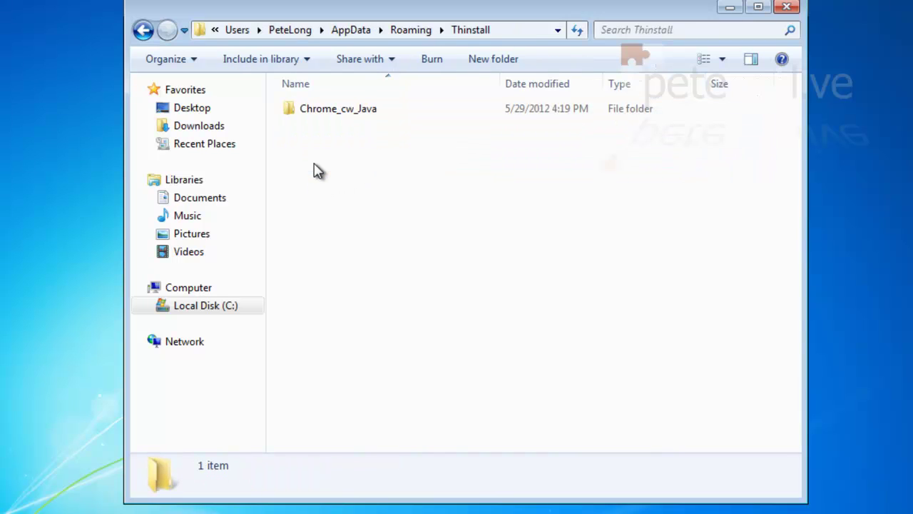
double_click(346, 114)
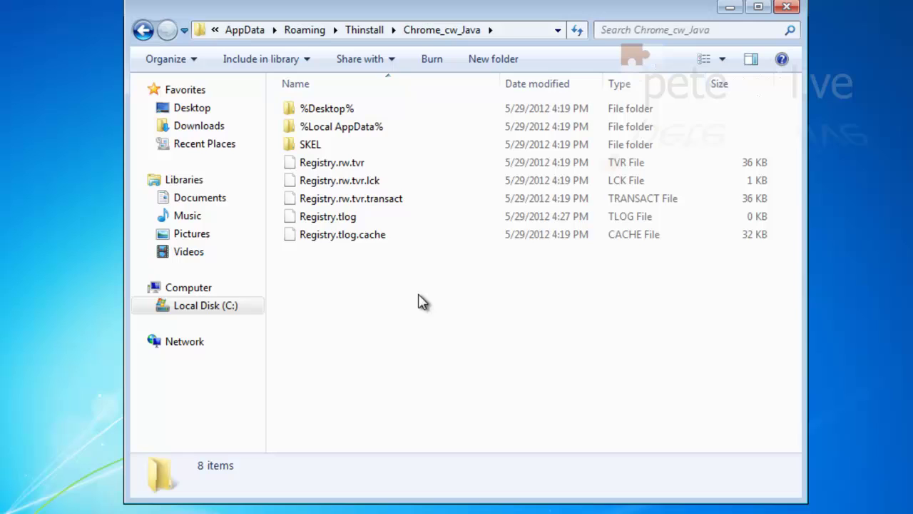
Step: View the parent folders in the sandbox path, return to AppData and close the Explorer window
click(215, 30)
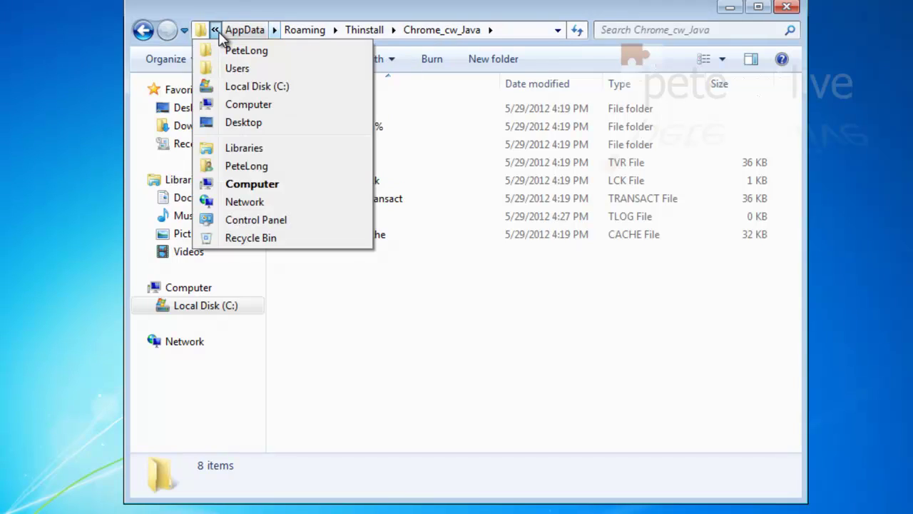
click(218, 32)
click(225, 32)
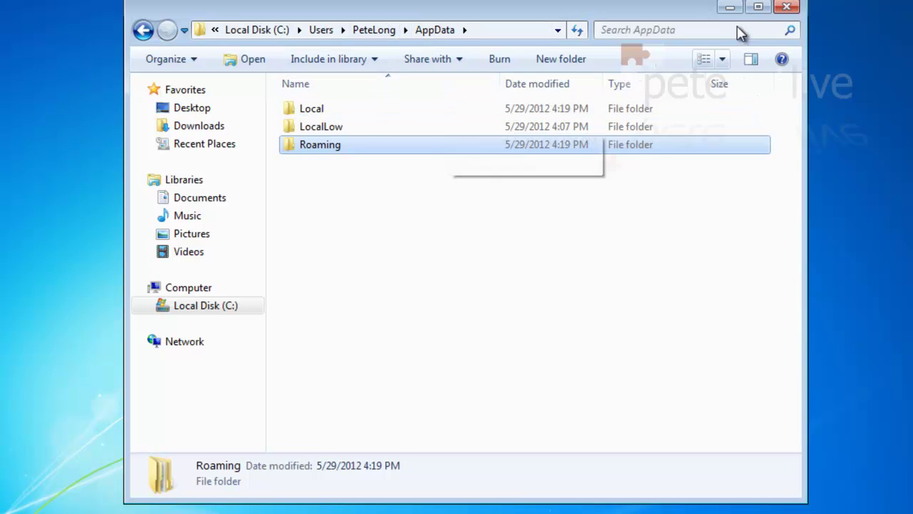
click(787, 9)
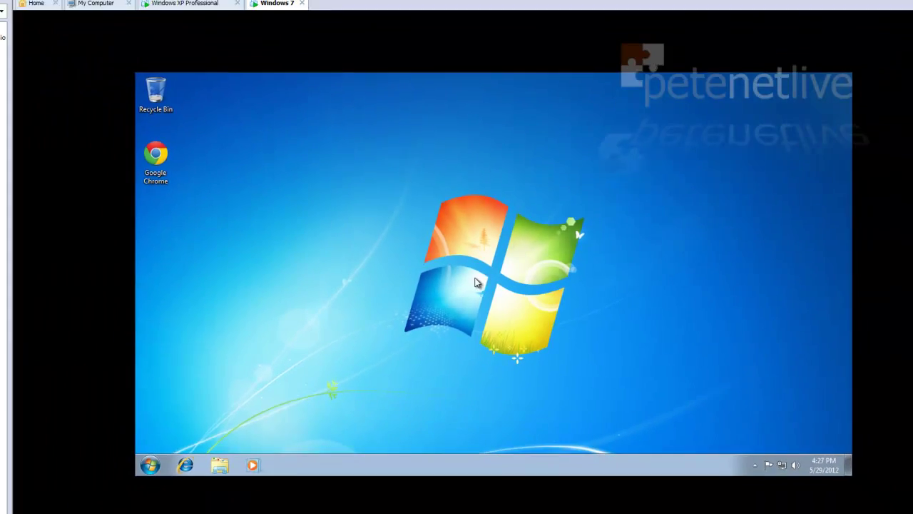